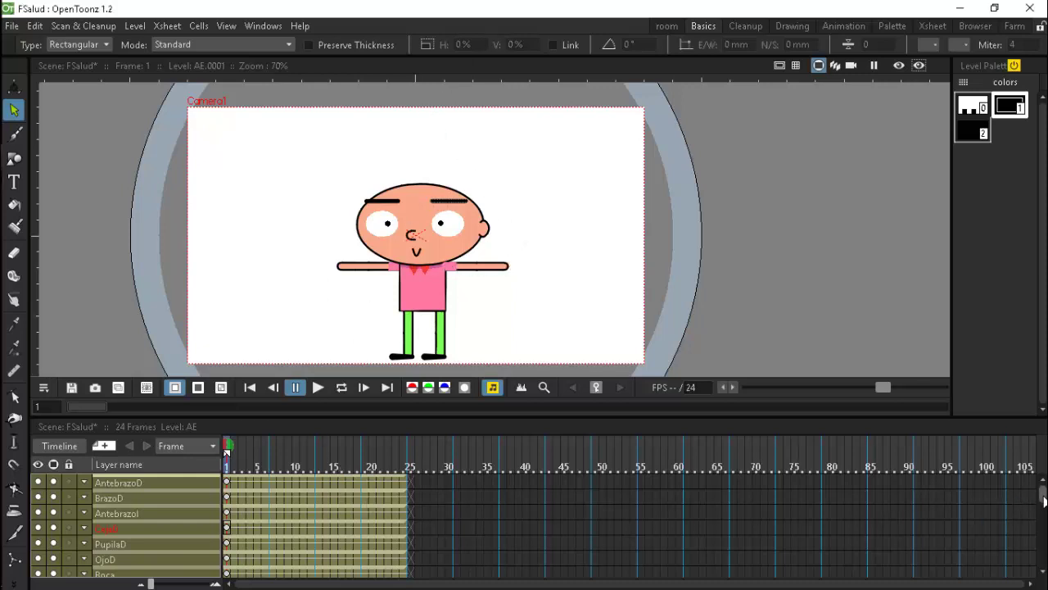
Step: Try rotating the AntebrazoI forearm upward about its elbow by about -57° with the Animate tool, and undo the rotation
mouse_move(1044, 492)
left_mouse_down()
mouse_move(1044, 531)
mouse_move(1043, 496)
left_mouse_up()
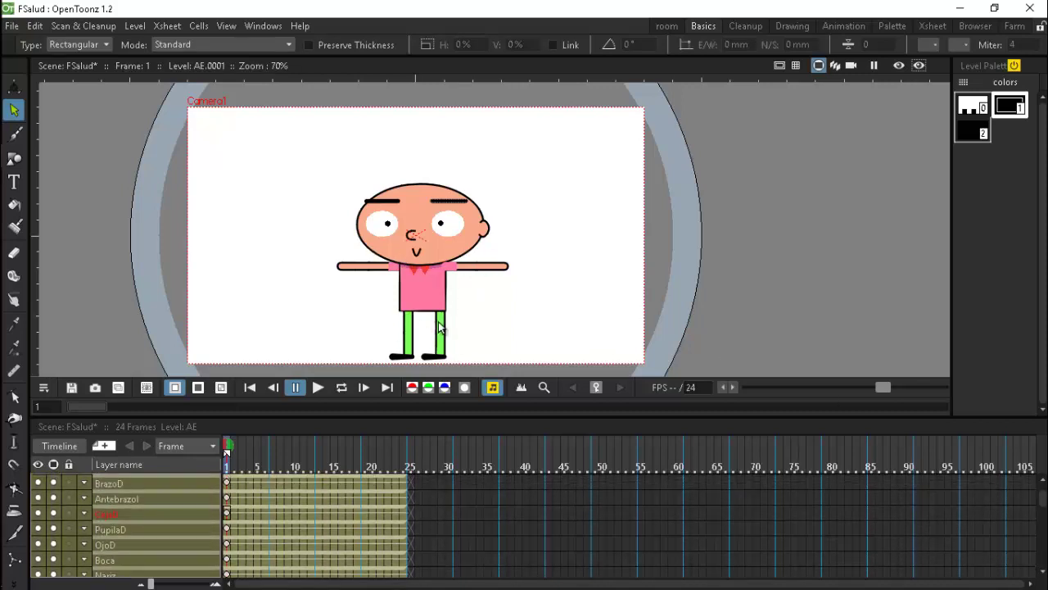
scroll(501, 287, "up", 1)
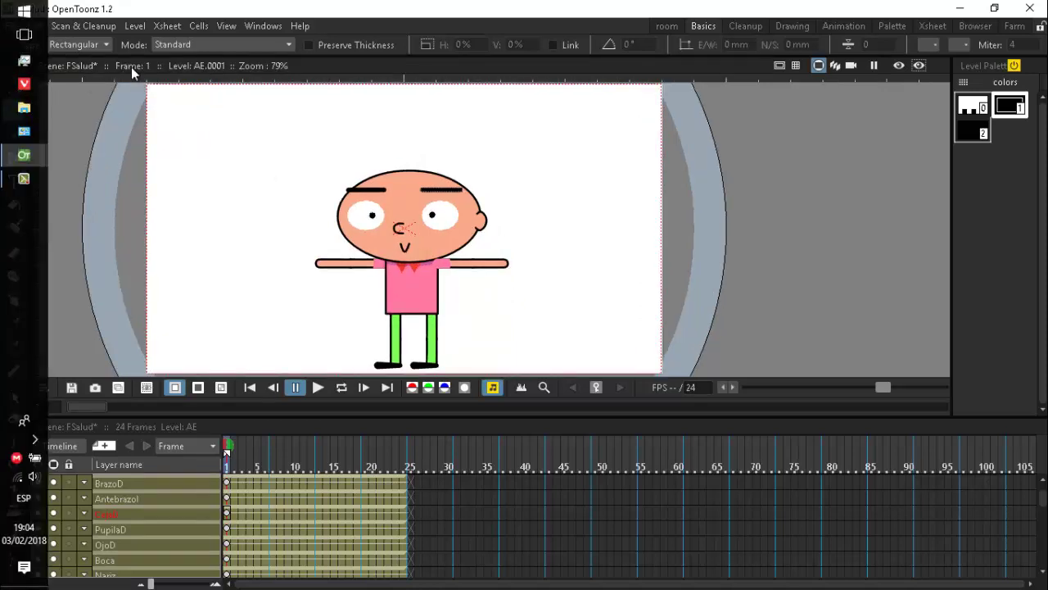
left_click(13, 86)
left_click(123, 45)
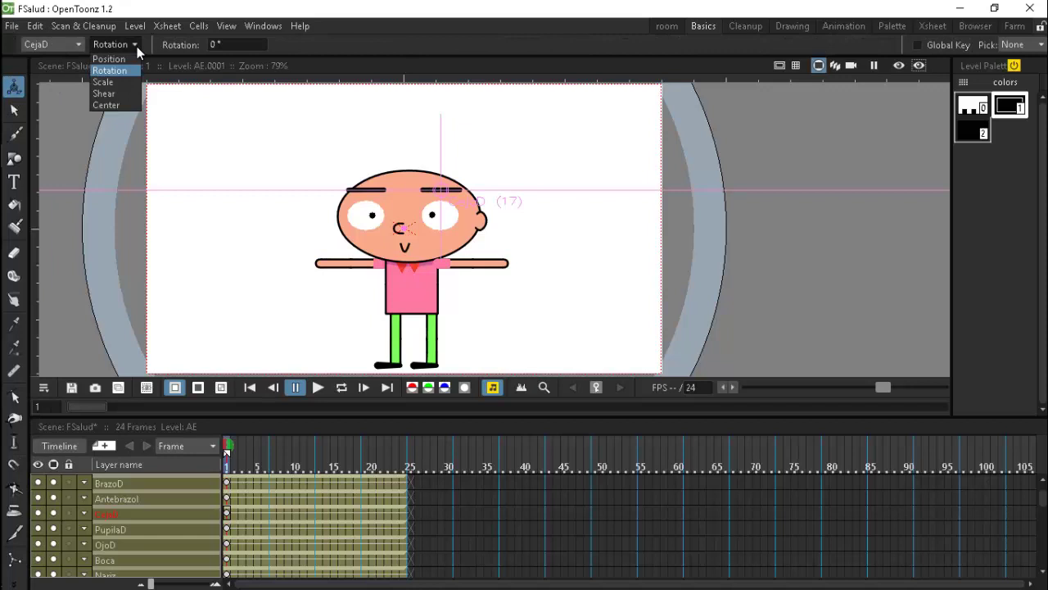
left_click(345, 12)
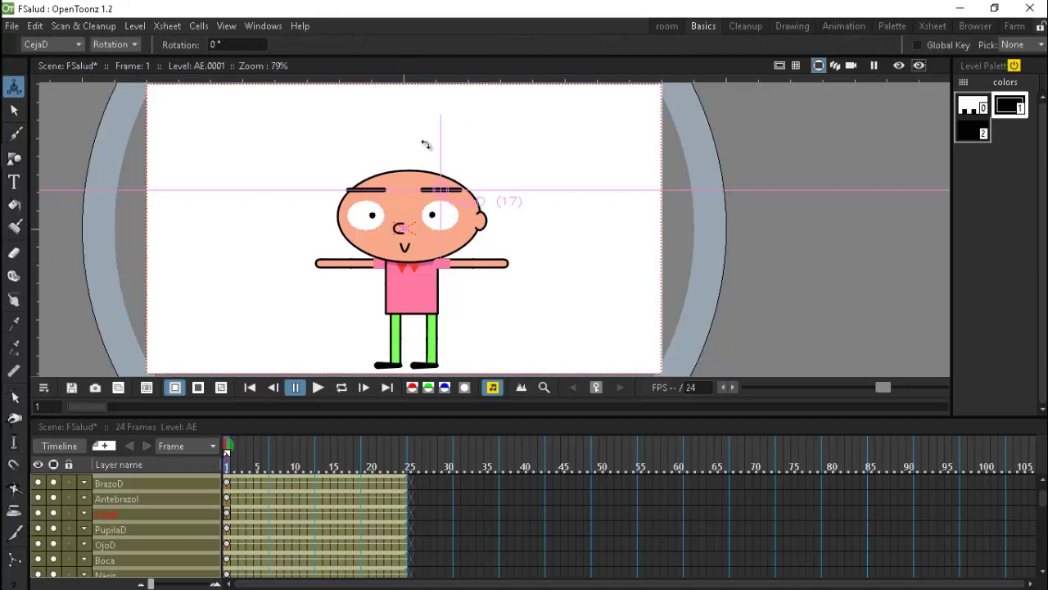
left_click(126, 497)
scroll(339, 321, "up", 3)
left_click_drag(328, 250, 330, 190)
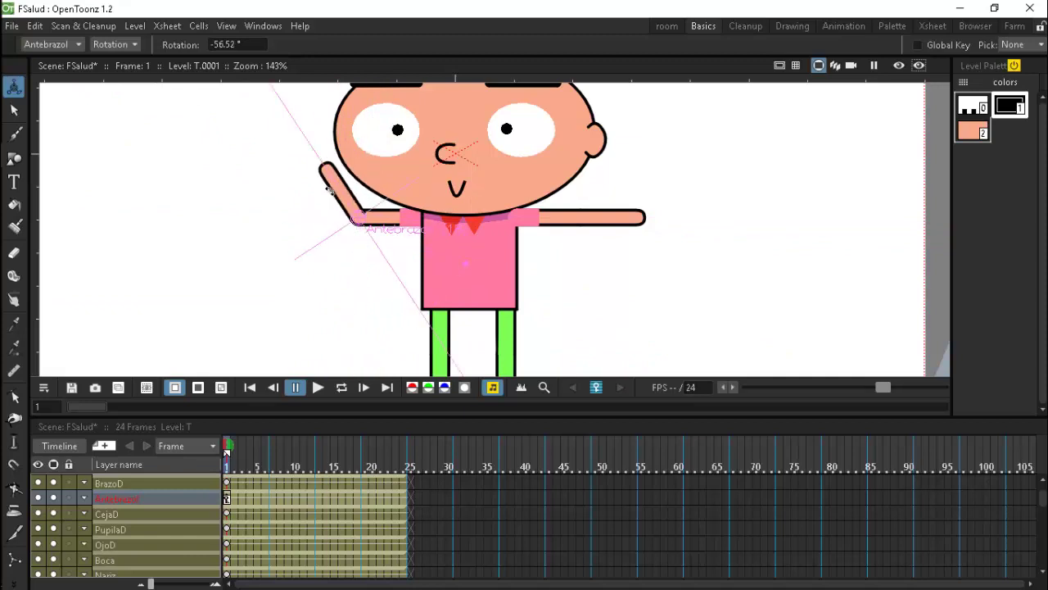
key("ctrl+z")
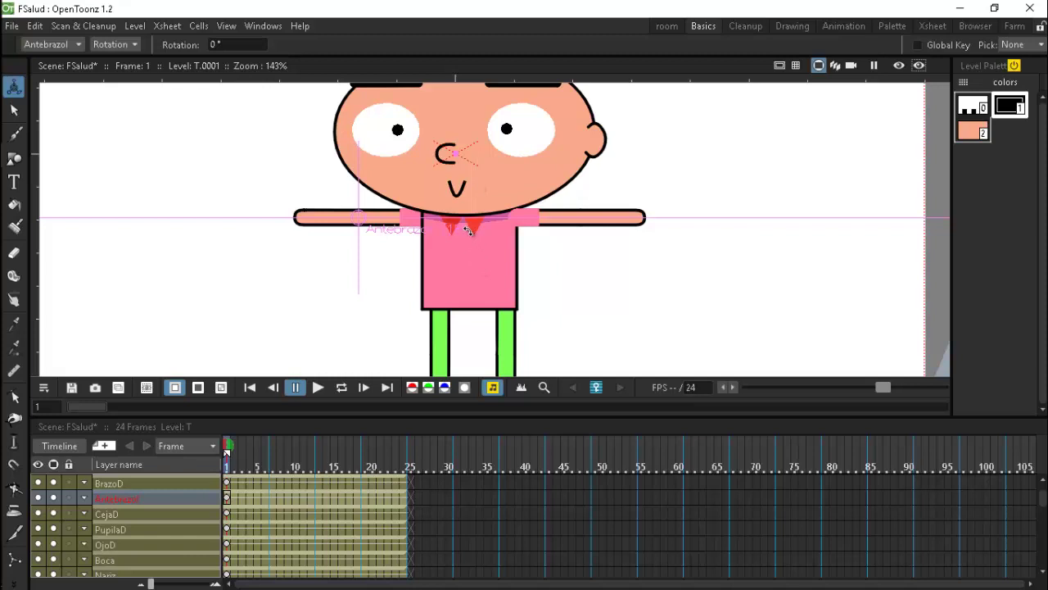
Step: Activate the Skeleton tool in Build Skeleton mode with the AntebrazoI layer current
left_click(14, 558)
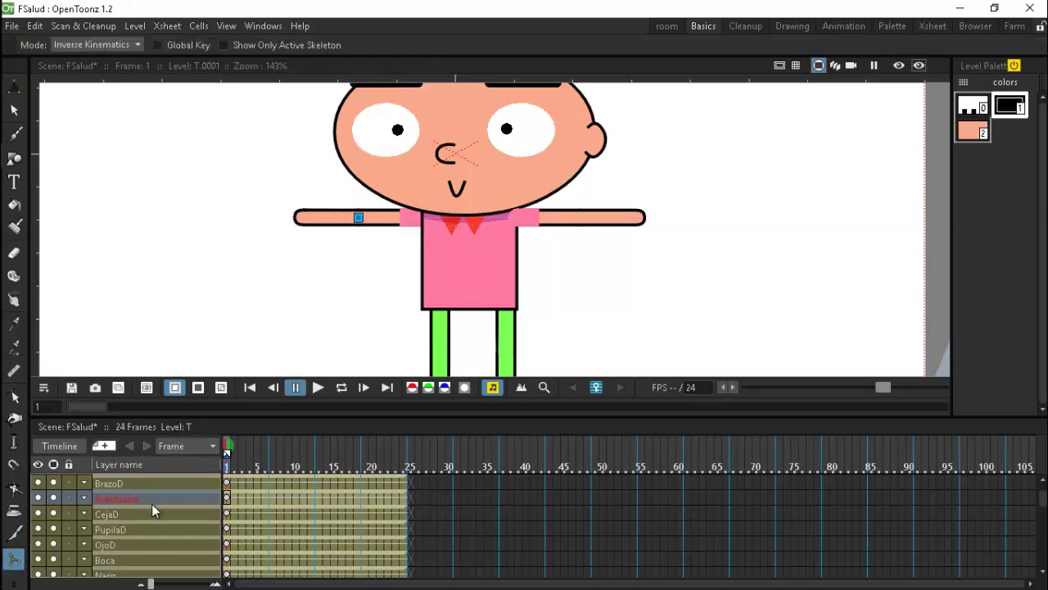
left_click(118, 43)
left_click(82, 59)
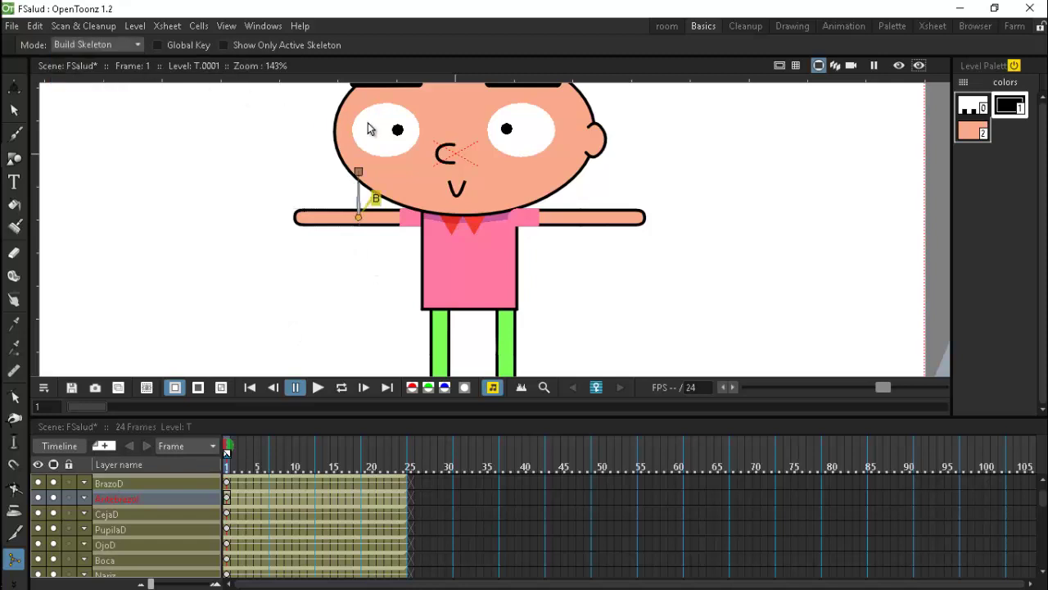
scroll(628, 205, "down", 4)
scroll(629, 189, "up", 1)
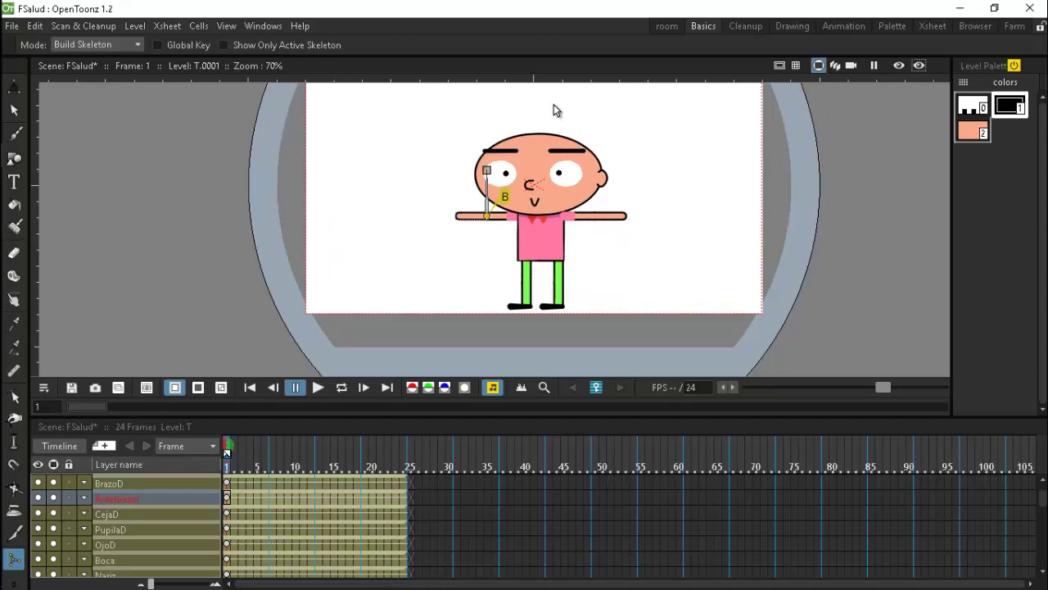
Step: Switch to the custom workspace named room to work in the Stage Schematic
left_click(254, 30)
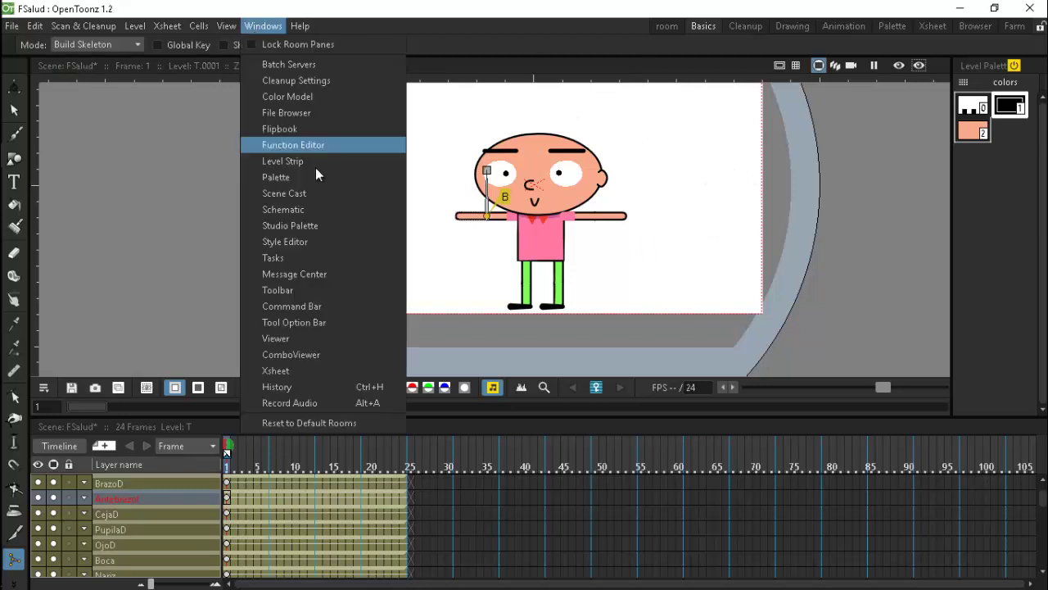
left_click(301, 208)
left_click(729, 139)
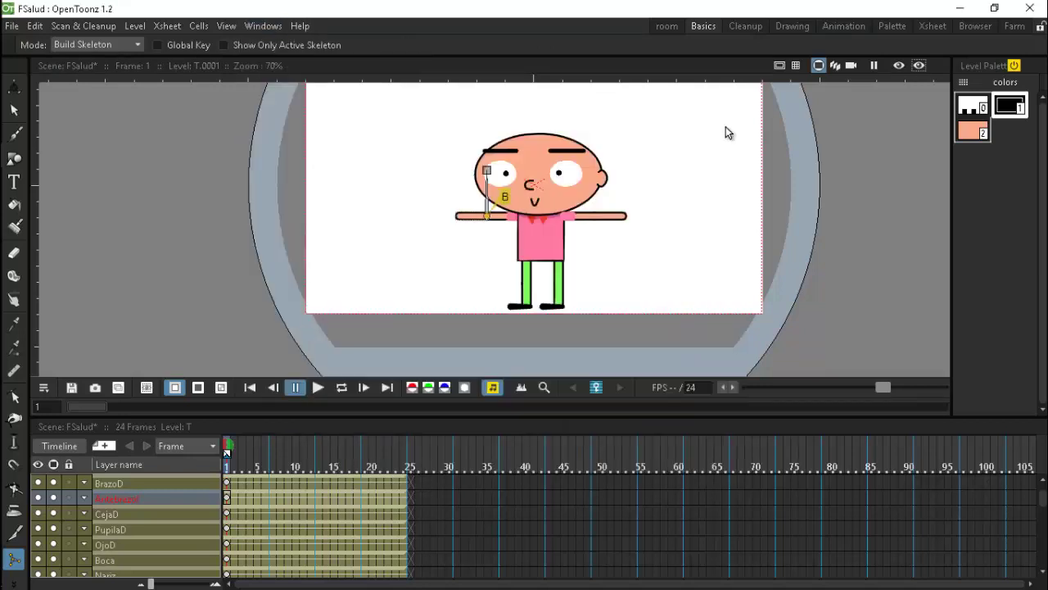
left_click(665, 27)
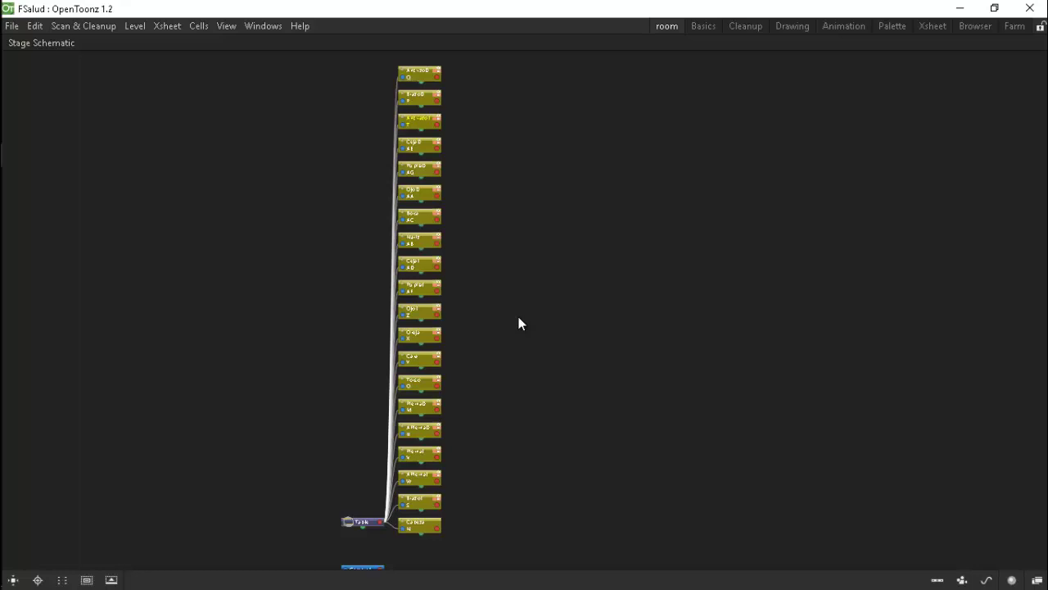
Step: Pull the Torso, Cara and Oreja nodes out of the column, linking Cara to Torso and Oreja to Cara
scroll(458, 403, "up", 3)
left_click_drag(413, 378, 517, 382)
left_click_drag(406, 342, 635, 344)
left_click_drag(607, 345, 531, 382)
left_click_drag(406, 307, 755, 312)
left_click_drag(726, 314, 656, 344)
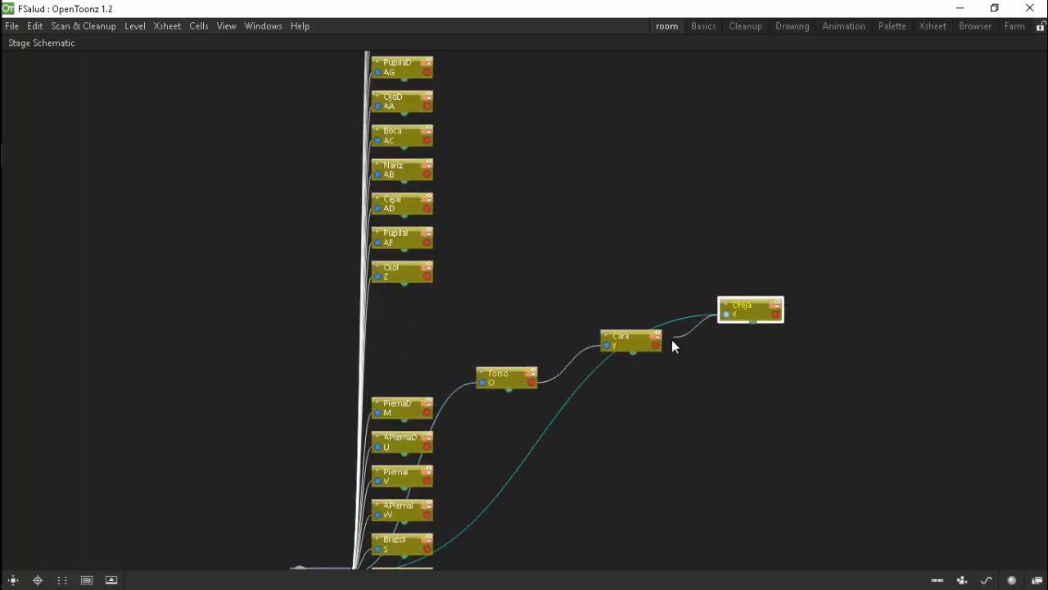
Step: Link the OjoI node to Cara, and link PupilaI and CejaI to OjoI
left_click_drag(406, 273, 656, 345)
left_click_drag(403, 237, 897, 429)
left_click_drag(871, 434, 832, 389)
left_click_drag(400, 206, 934, 374)
left_click_drag(912, 375, 832, 388)
Step: Link the Nariz and Boca nodes to Cara as its children
left_click_drag(387, 179, 761, 236)
left_click_drag(389, 139, 688, 255)
scroll(474, 210, "up", 5)
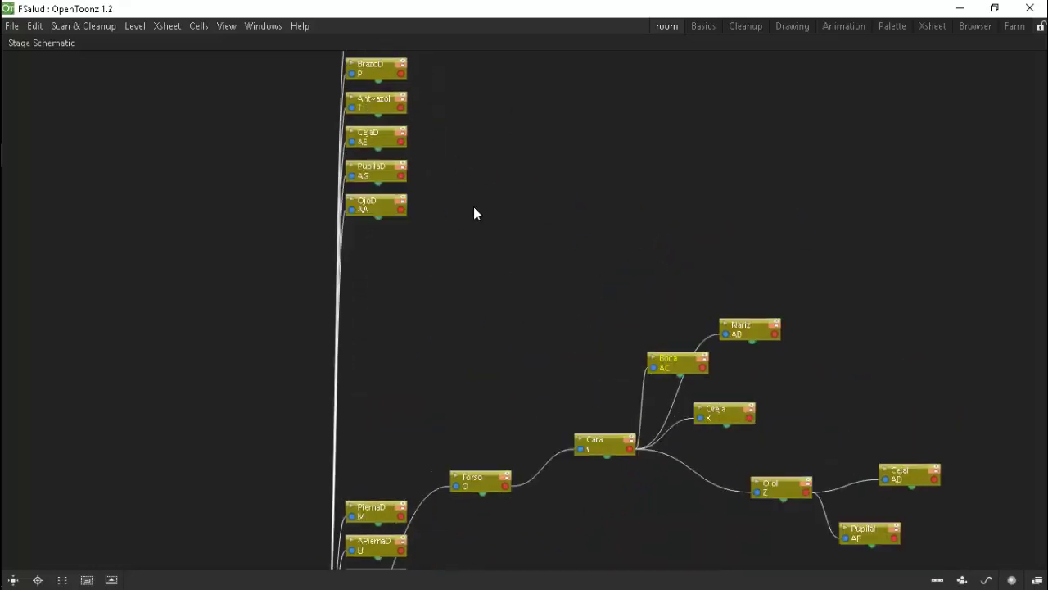
Step: Link the OjoD node to Torso, and link PupilaD and CejaD to OjoD
left_click_drag(385, 230, 627, 281)
left_click_drag(385, 264, 611, 326)
left_click_drag(647, 285, 811, 310)
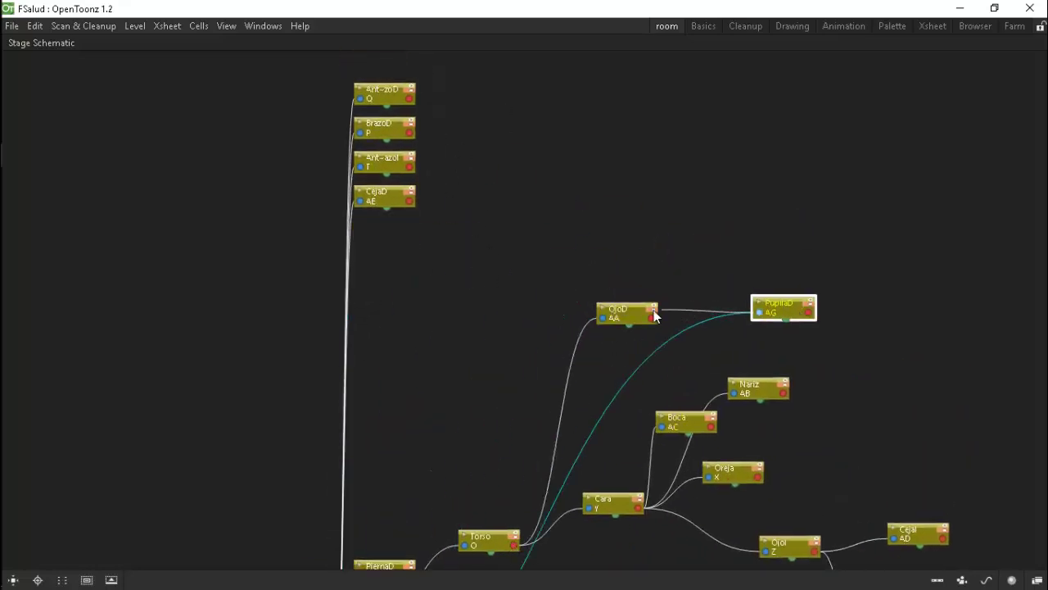
left_click_drag(364, 201, 651, 317)
left_click_drag(510, 316, 536, 251)
Step: Move the AntebrazoD, BrazoD and AntebrazoI nodes together down to just above the leg nodes
scroll(468, 139, "down", 2)
left_click_drag(464, 156, 457, 180)
left_click_drag(457, 179, 379, 85)
left_click_drag(418, 106, 431, 386)
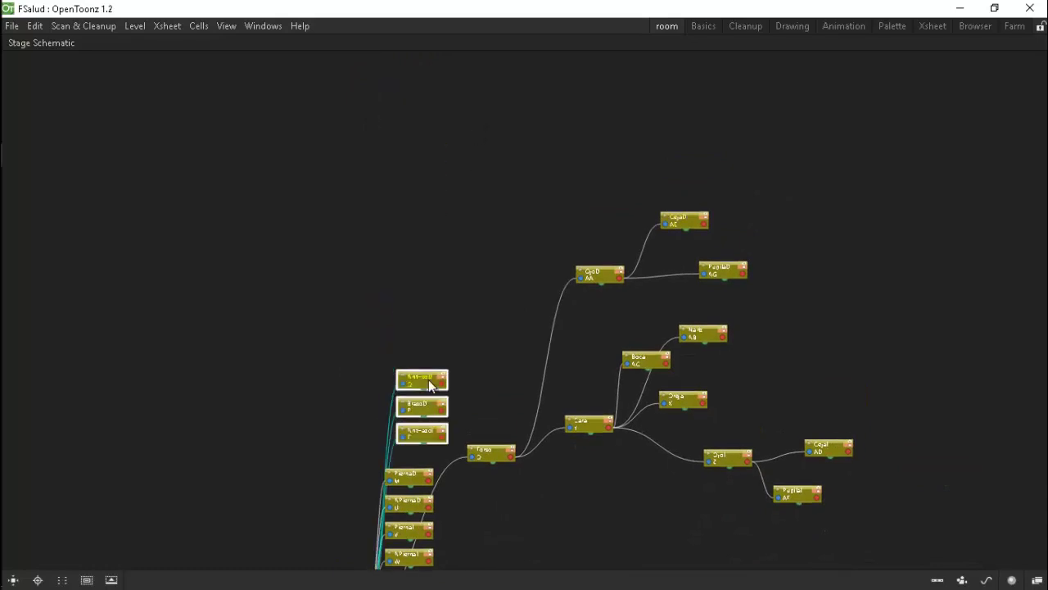
left_click_drag(548, 507, 555, 375)
scroll(555, 375, "up", 2)
left_click(555, 375)
Step: Link the BrazoD node to Torso and AntebrazoD to BrazoD
left_click_drag(396, 249, 508, 313)
left_click_drag(397, 216, 738, 474)
left_click_drag(711, 476, 717, 427)
Step: Link the PiernaD node to Torso and APiernaD to PiernaD
left_click_drag(380, 335, 616, 473)
left_click_drag(592, 480, 508, 312)
left_click_drag(382, 443, 403, 447)
left_click_drag(382, 373, 640, 481)
Step: Link both the PiernaI and APiernaI nodes to Torso
left_click_drag(400, 444, 493, 459)
left_click_drag(377, 405, 507, 312)
left_click_drag(470, 463, 510, 314)
Step: Link the BrazoI node to Torso and AntebrazoI to BrazoI
left_click_drag(379, 476, 480, 311)
left_click_drag(394, 279, 823, 489)
left_click_drag(800, 498, 671, 561)
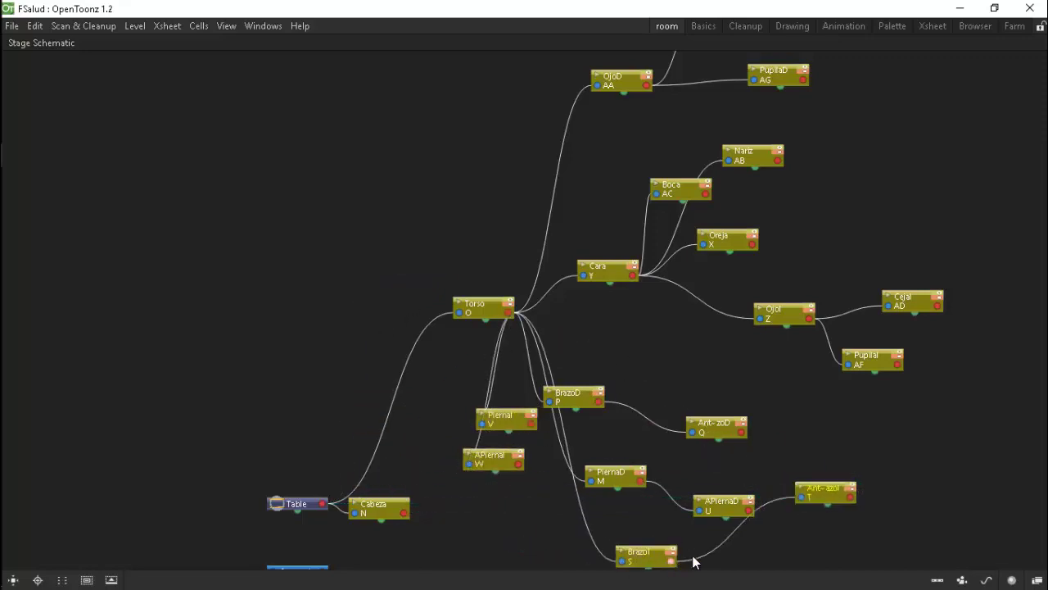
Step: Automatically reorder the linked nodes into a tidy hierarchy in the Stage Schematic
scroll(894, 419, "down", 5)
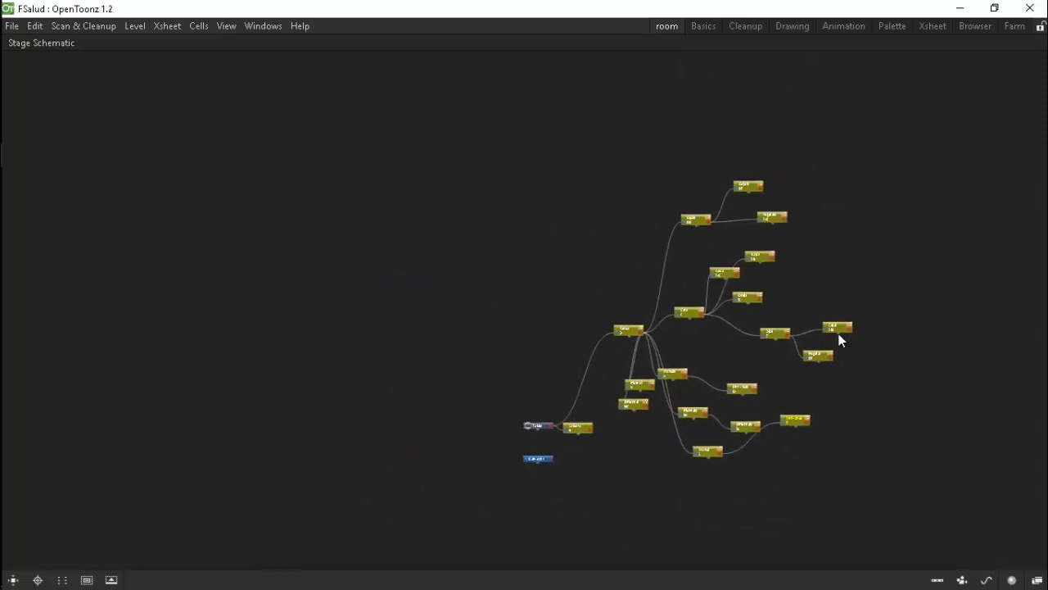
scroll(821, 363, "up", 2)
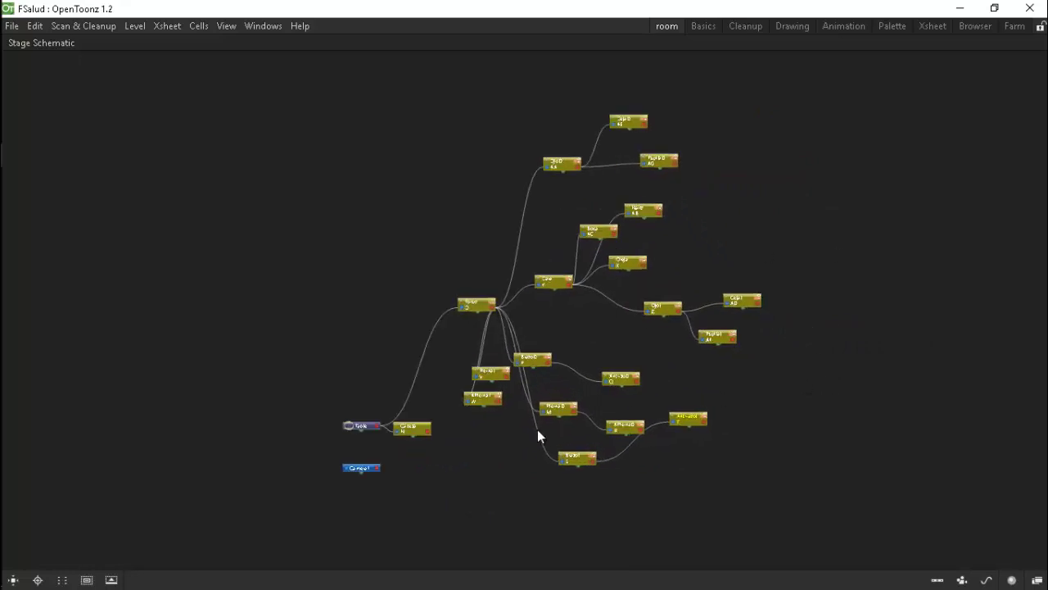
left_click(64, 579)
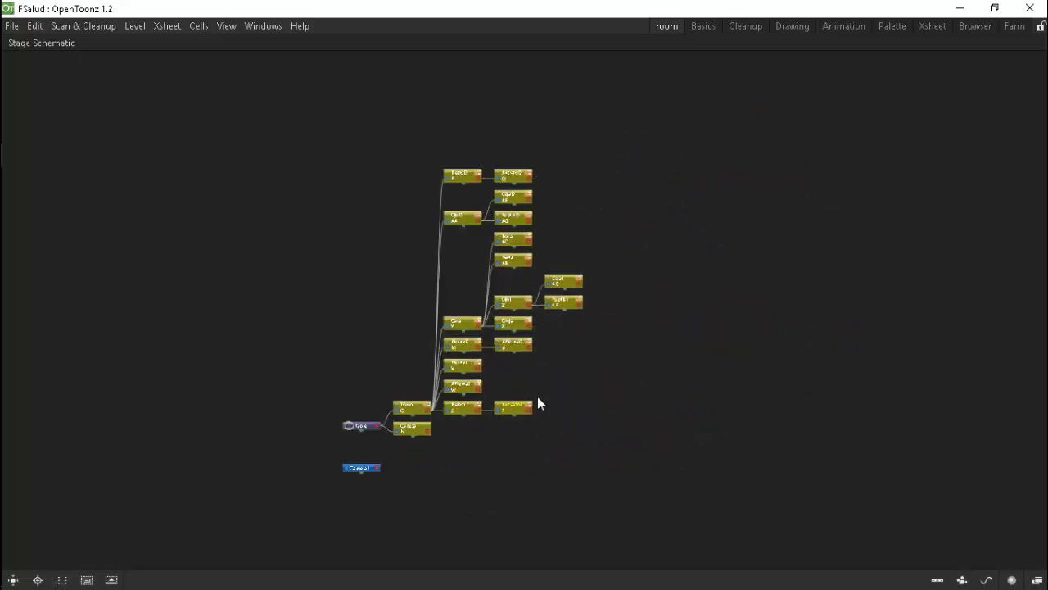
scroll(481, 188, "up", 3)
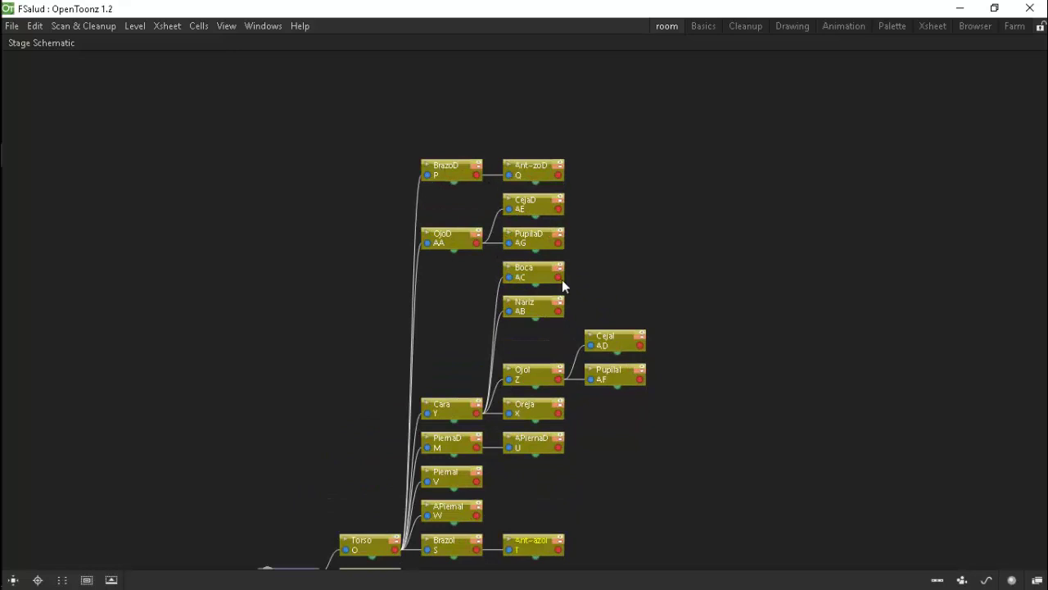
Step: Relink the OjoD node from Torso to Cara and reorder the schematic nodes again
left_click_drag(680, 407, 683, 358)
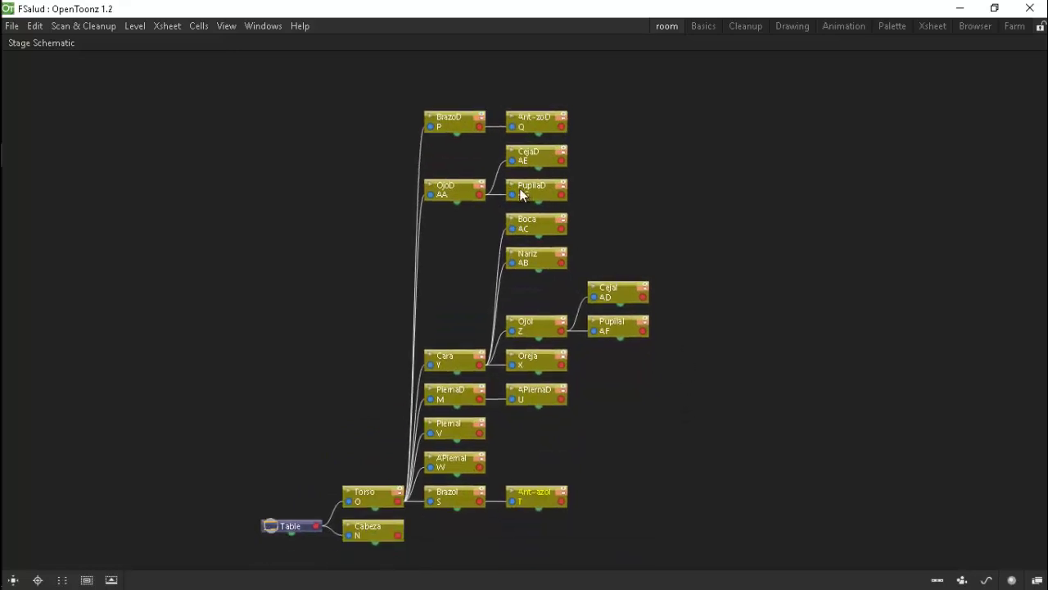
left_click_drag(430, 197, 473, 367)
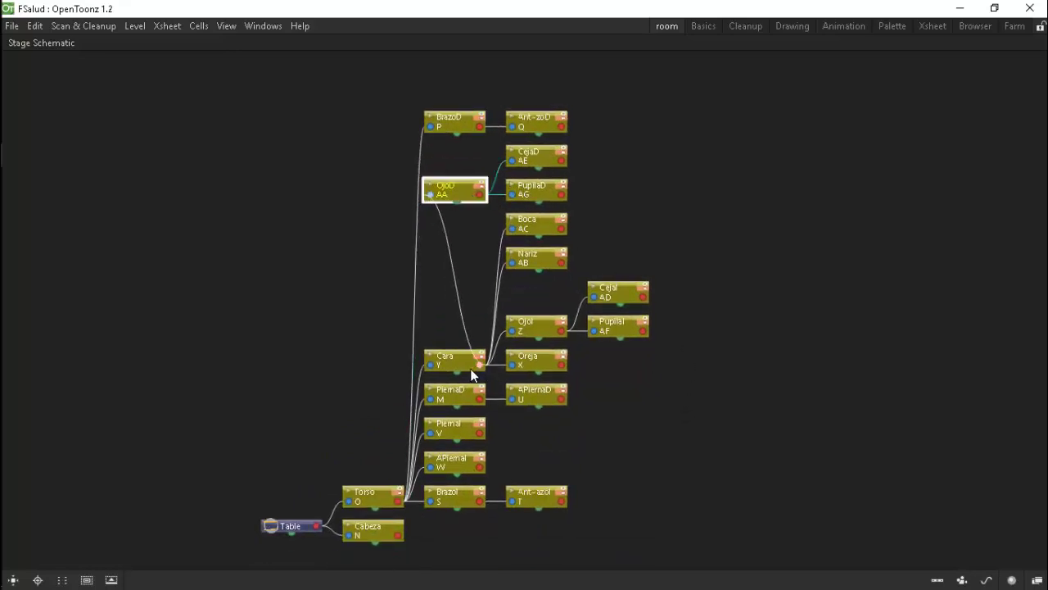
left_click(62, 580)
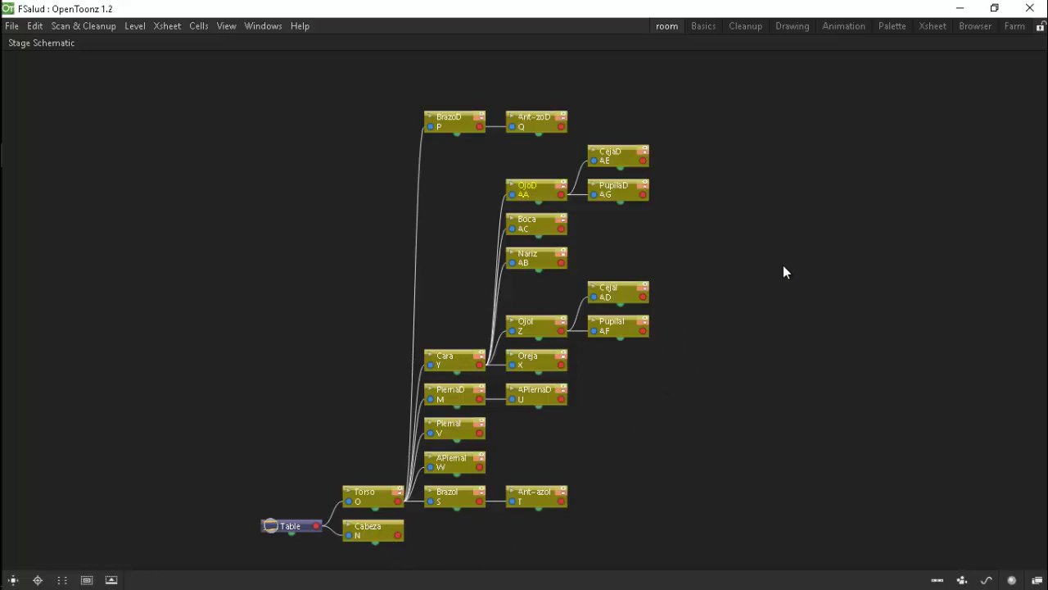
Step: Return to the Basics workspace and set the Skeleton tool's mode to Animate
left_click(699, 25)
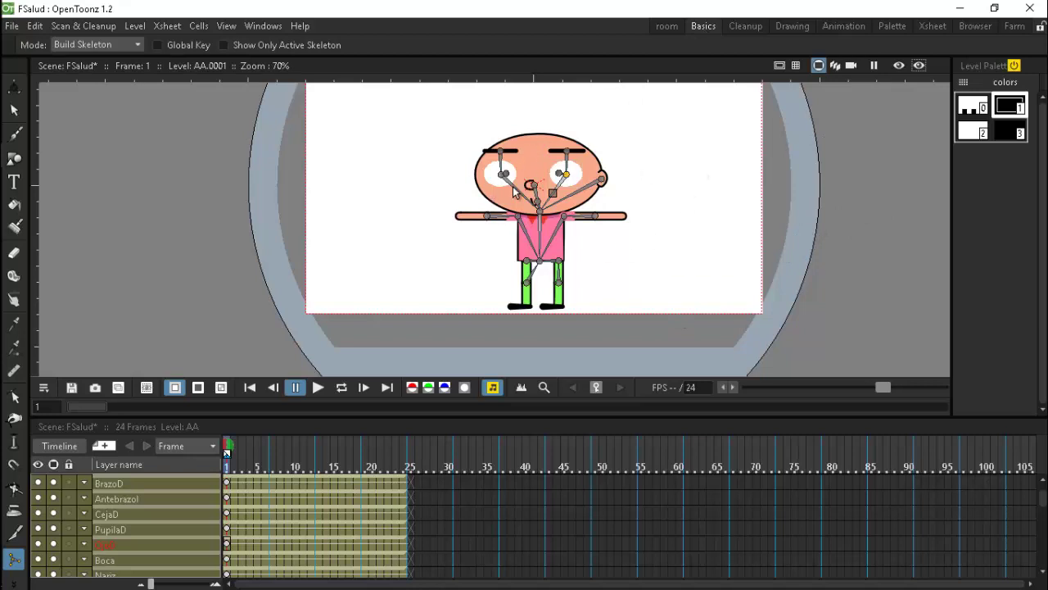
scroll(671, 172, "up", 1)
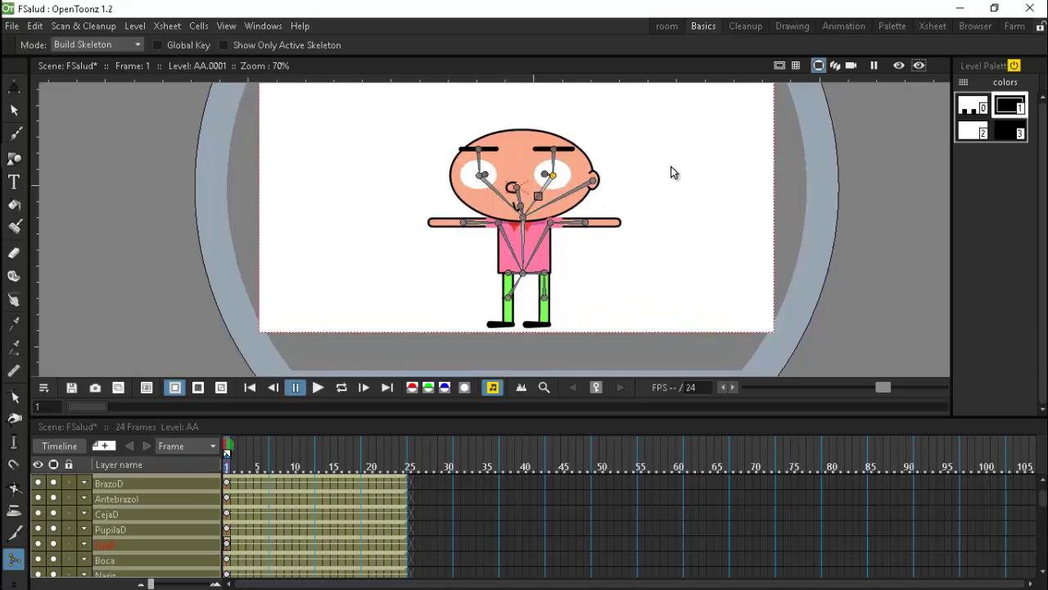
left_click(136, 45)
left_click(105, 69)
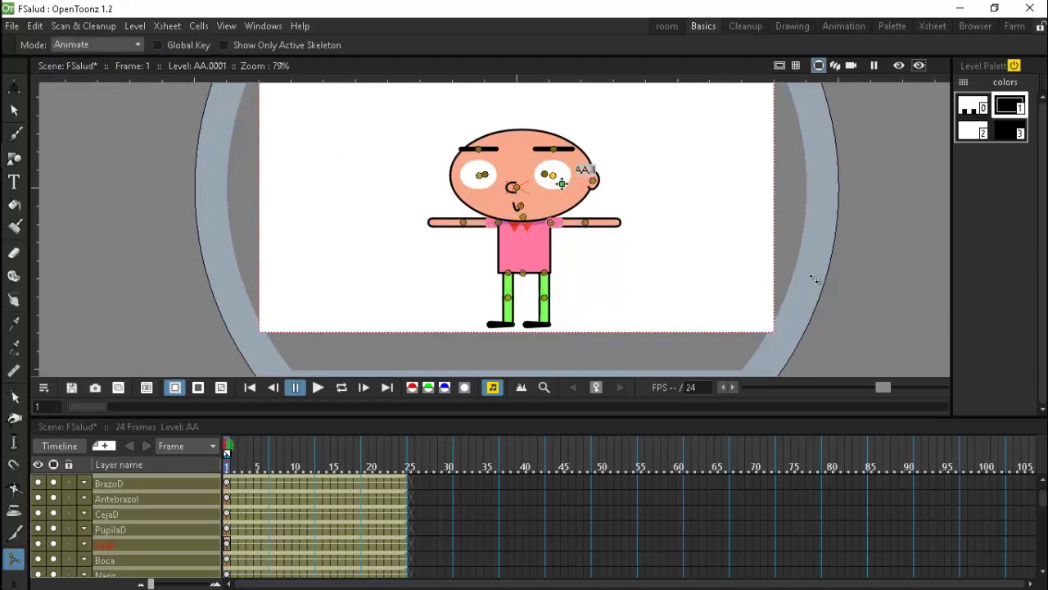
Step: Bend AntebrazoD and BrazoD down toward the hip, and swing BrazoI and AntebrazoI inward with the Skeleton tool
scroll(632, 245, "up", 1)
left_click(588, 227)
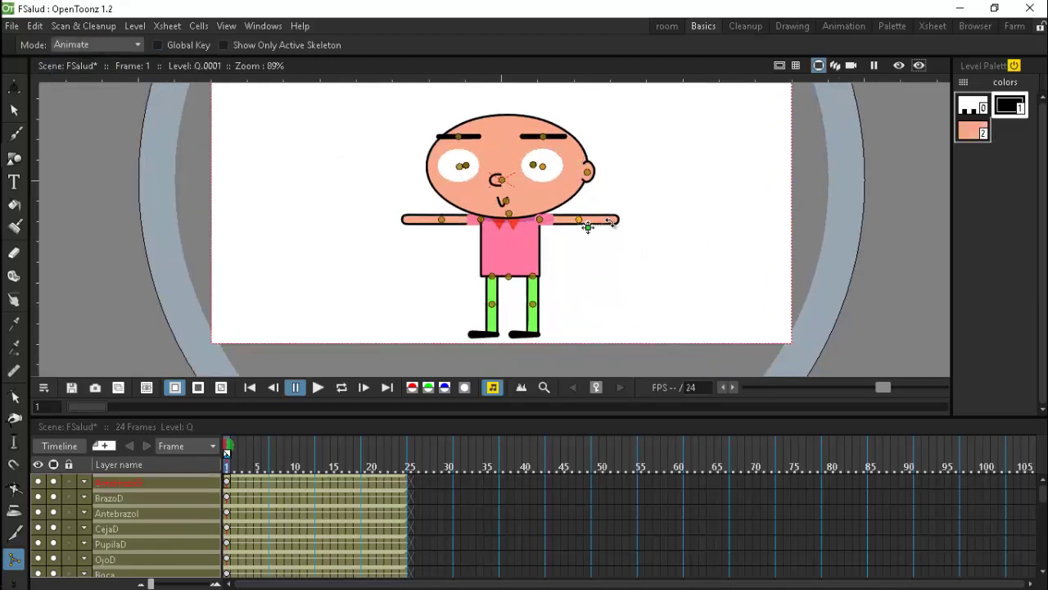
left_click_drag(610, 222, 559, 268)
left_click_drag(456, 218, 468, 239)
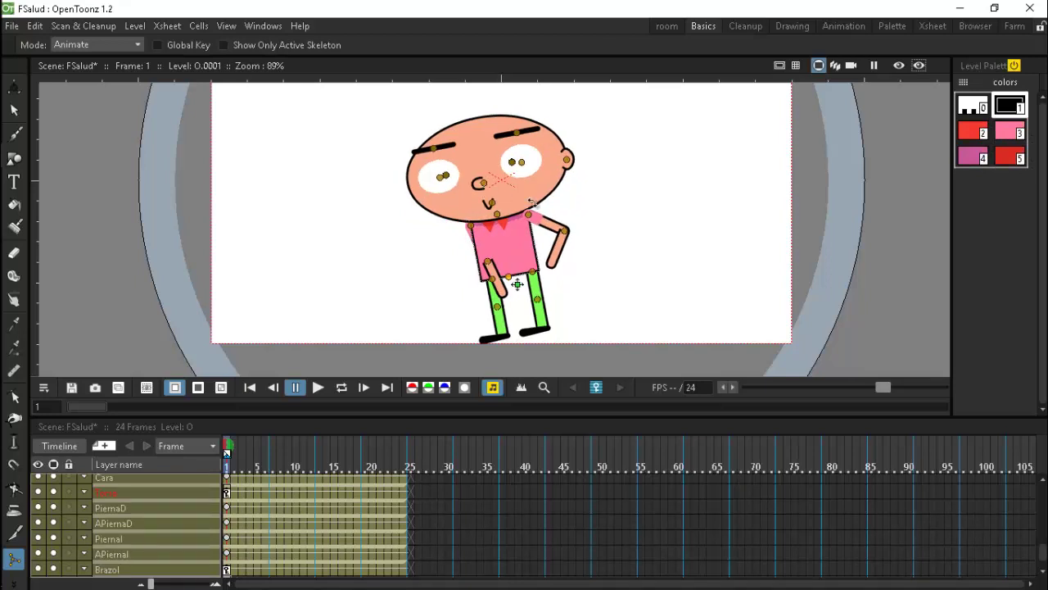
Step: Undo the torso tilt and repose BrazoI and AntebrazoI with the elbow out and the hand on the hip
key("ctrl+z")
key("ctrl+z")
left_click(462, 233)
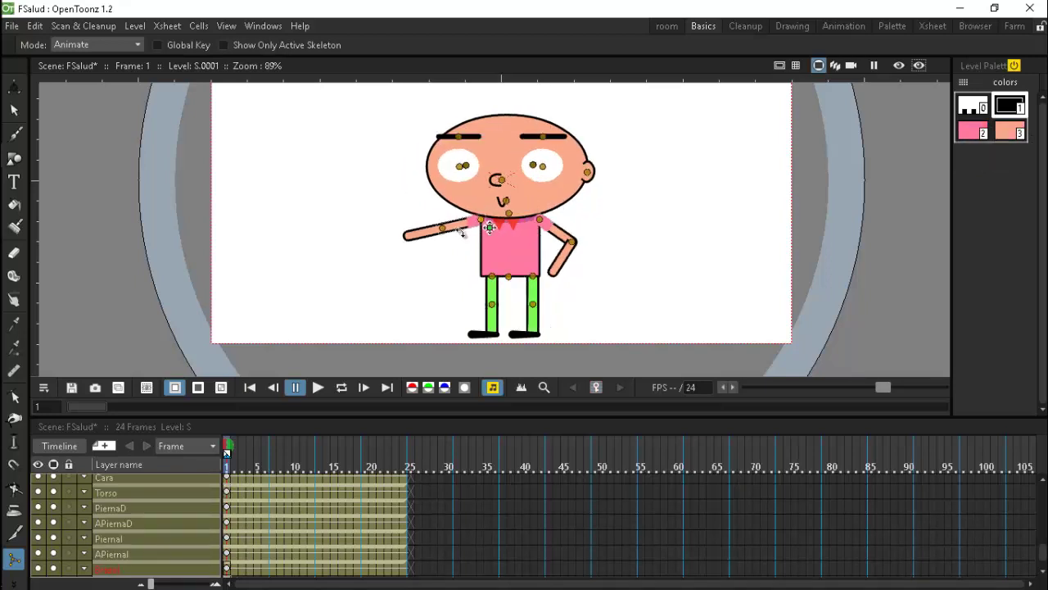
key("ctrl+y")
left_click_drag(439, 255, 468, 272)
left_click_drag(459, 232, 465, 232)
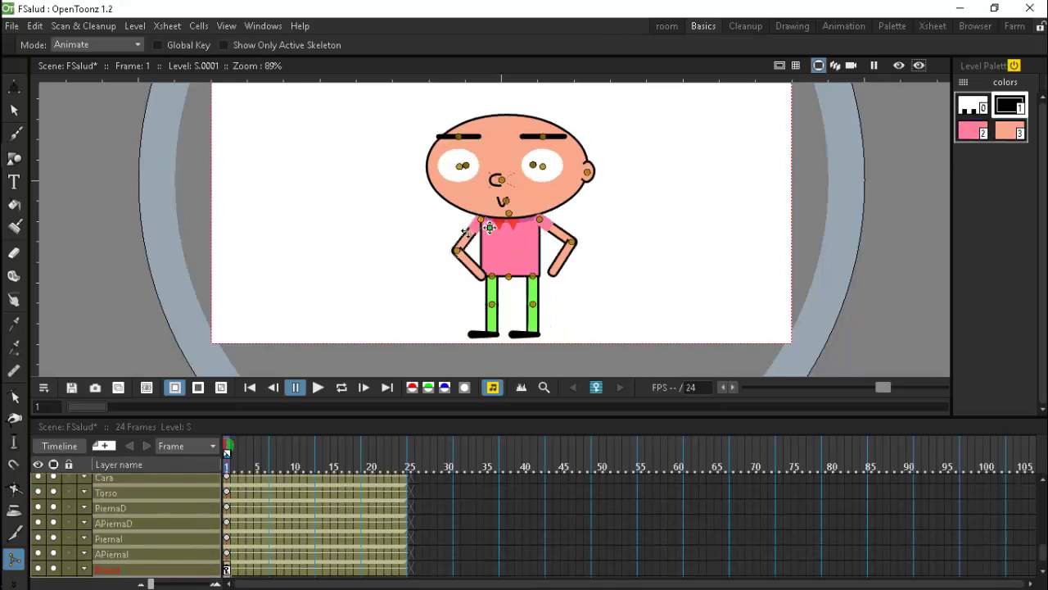
Step: Rotate BrazoD slightly so its forearm's hand rests on the hip, mirroring the other arm
scroll(498, 250, "up", 3)
left_click(567, 231)
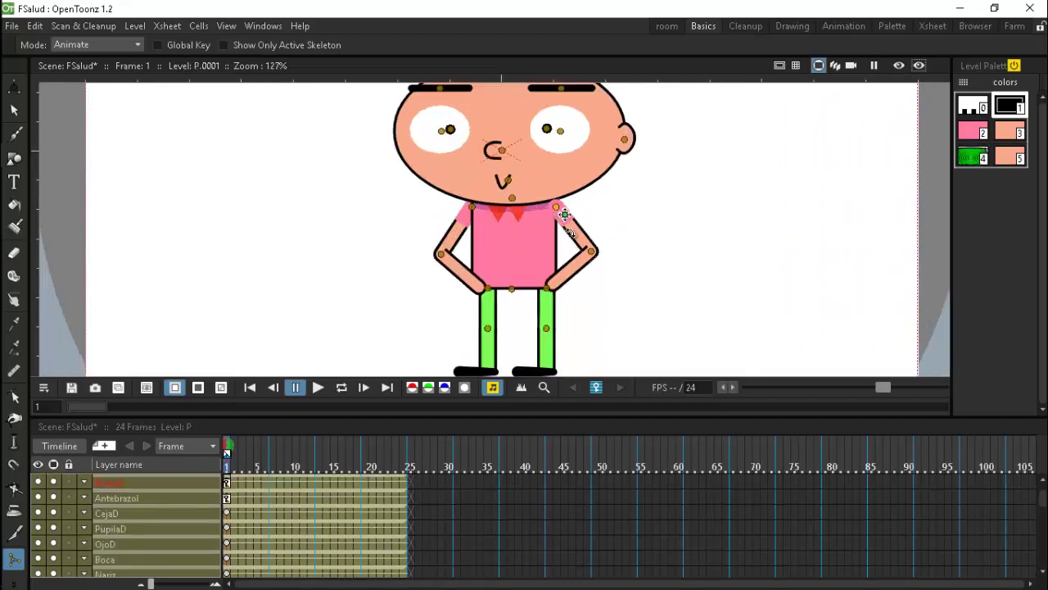
left_click_drag(571, 232, 571, 233)
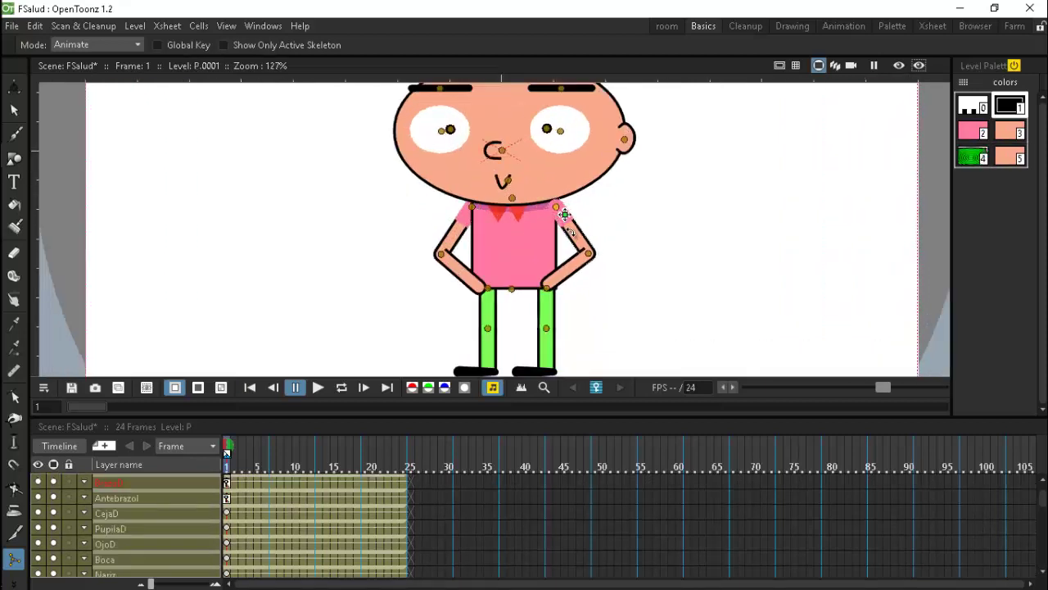
Step: Try shifting PupilaD up and outward within its eye, select PupilaI, and undo back through the last BrazoD rotation
left_click(578, 135)
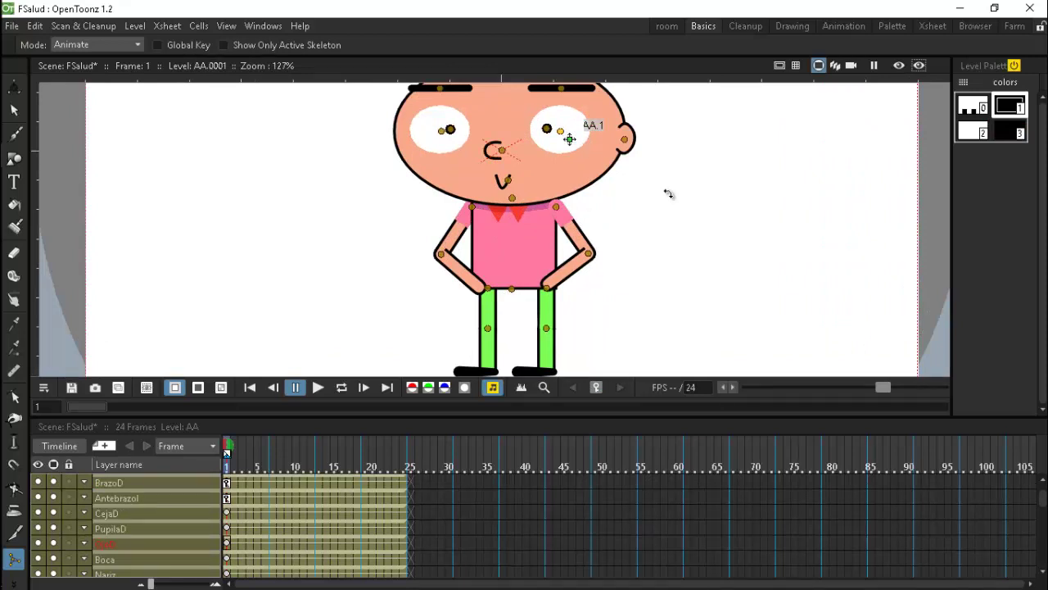
left_click(557, 135)
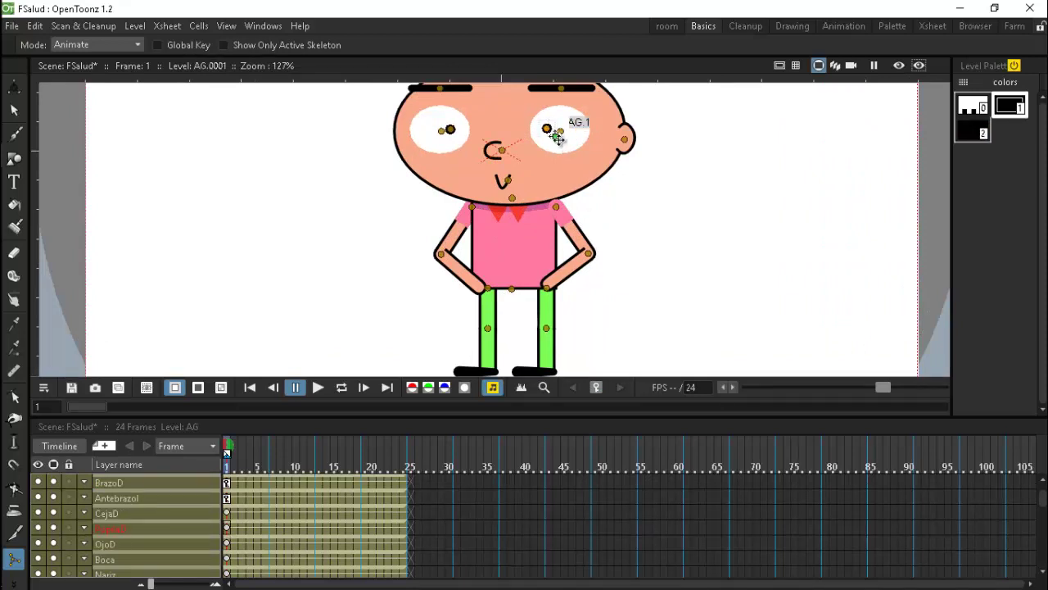
mouse_move(561, 139)
left_mouse_down()
mouse_move(580, 133)
mouse_move(574, 143)
mouse_move(564, 127)
left_mouse_up()
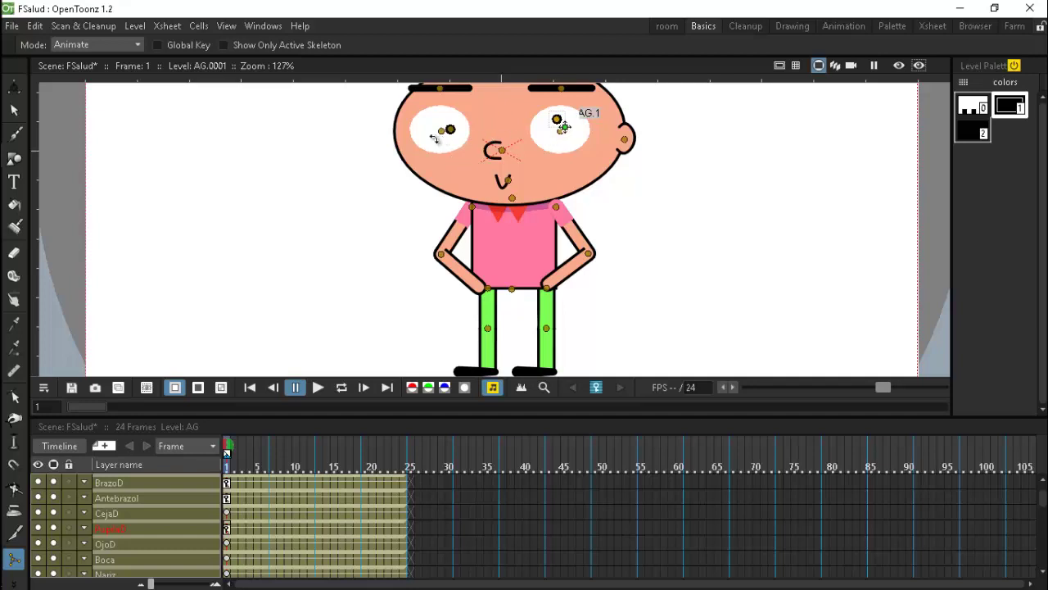
left_click_drag(451, 129, 458, 137)
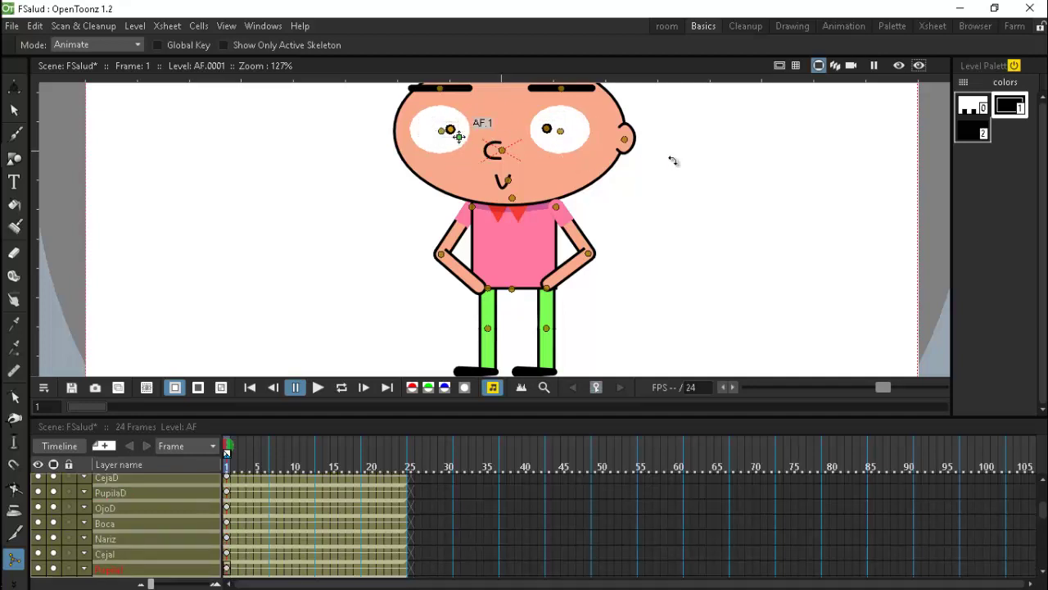
scroll(697, 192, "down", 2)
scroll(664, 157, "up", 4)
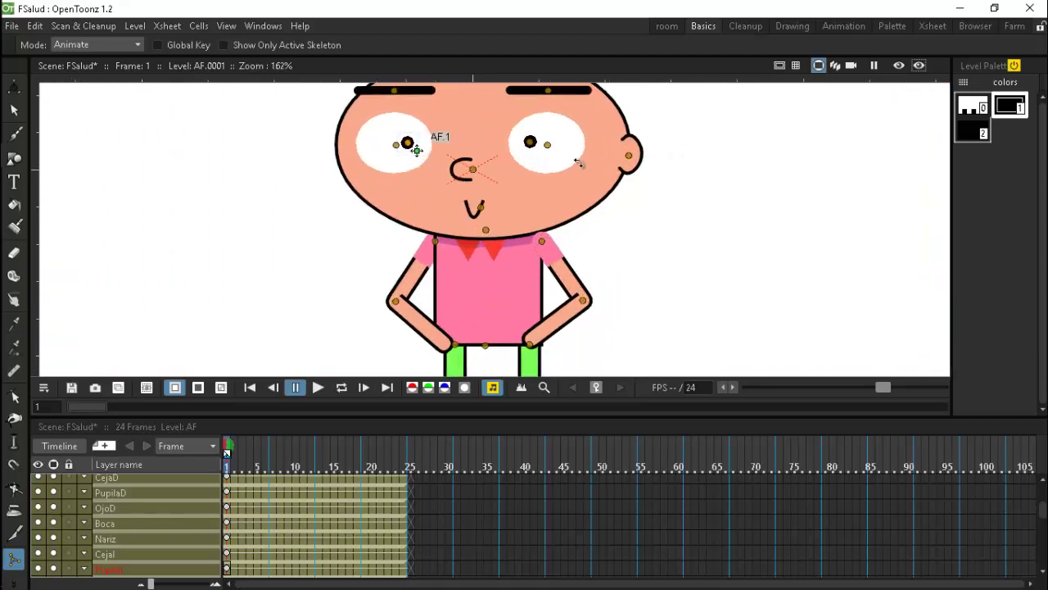
key("ctrl+z")
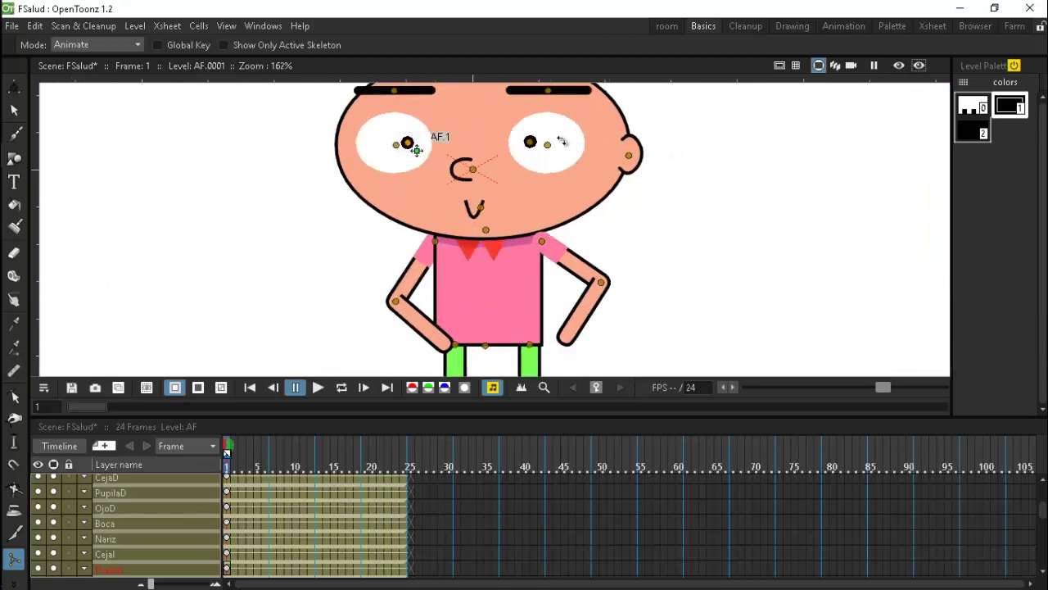
Step: Swap the OjoD eye to drawing AA.2 on the canvas, and return it to drawing AA.1
left_click(563, 141)
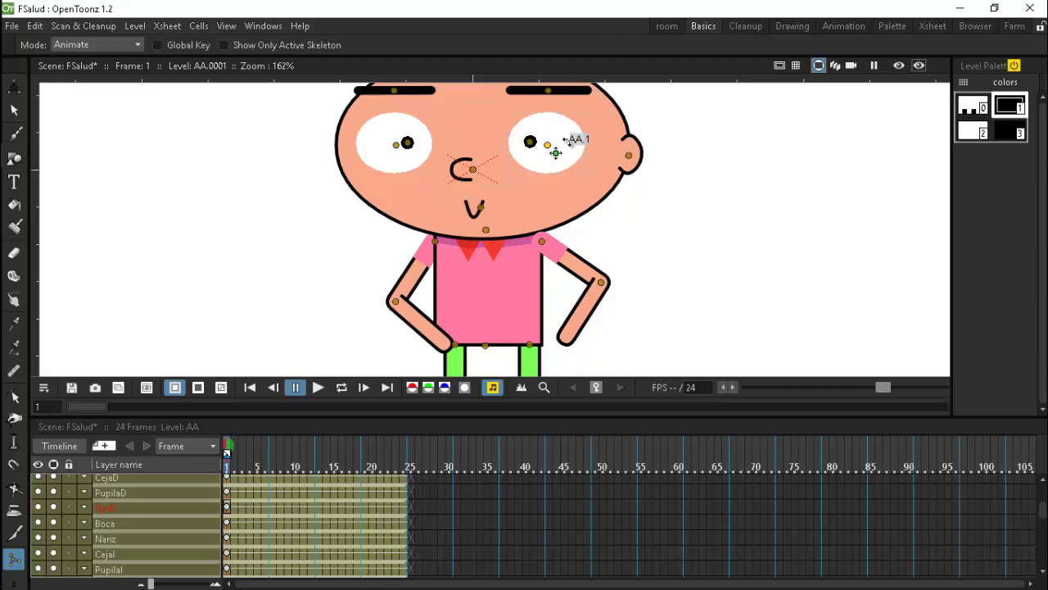
left_click_drag(579, 142, 579, 133)
left_click(579, 138)
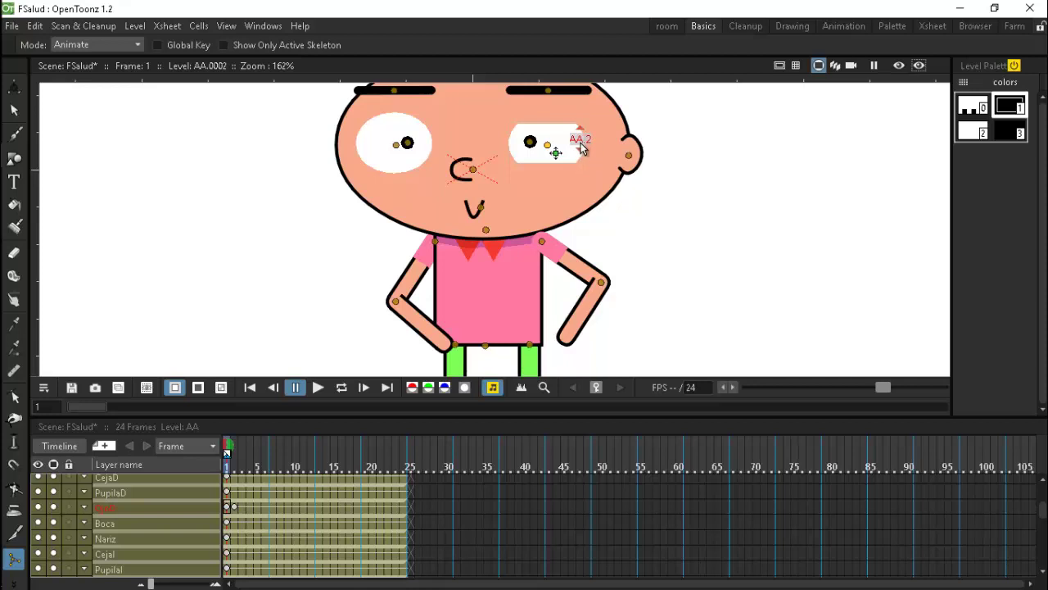
mouse_move(581, 142)
left_mouse_down()
mouse_move(581, 154)
mouse_move(578, 104)
mouse_move(587, 143)
left_mouse_up()
scroll(573, 154, "down", 4)
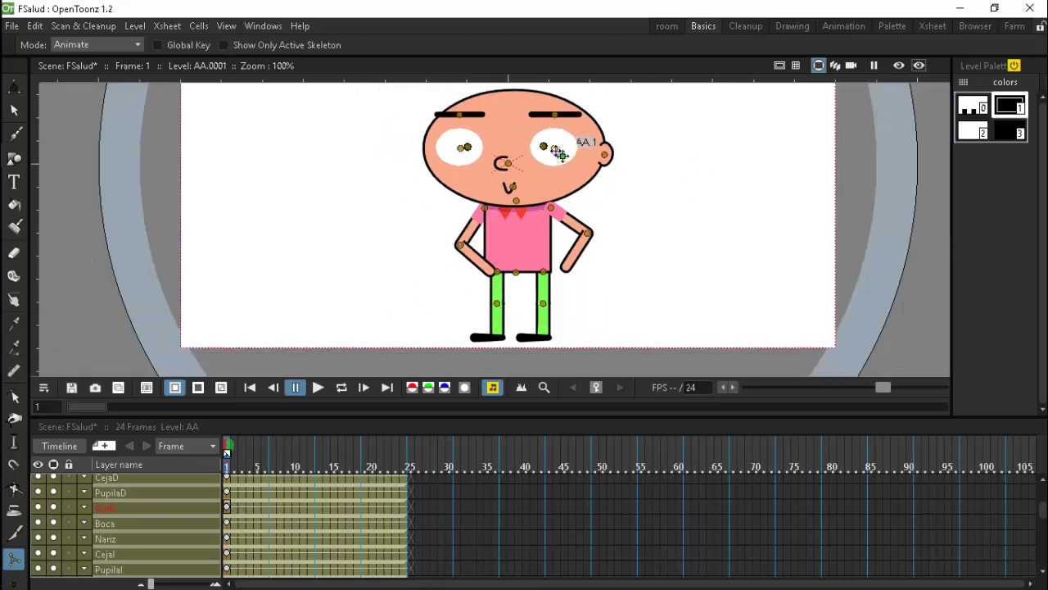
scroll(562, 145, "up", 3)
scroll(562, 145, "down", 2)
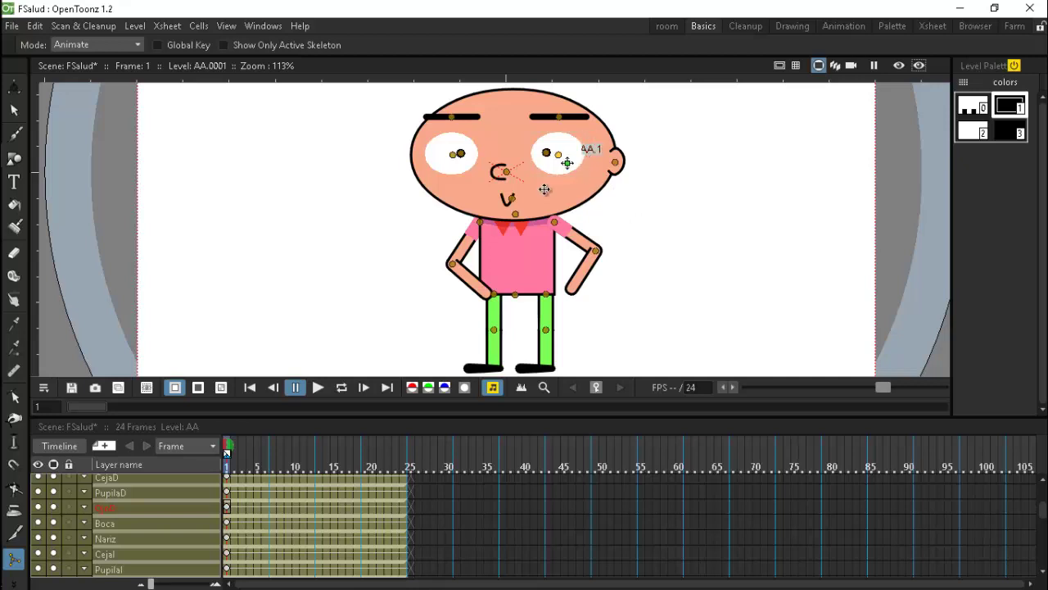
Step: Select Boca to try its drawing selector, tilt the head slightly around the neck, and undo the tilt
scroll(519, 201, "up", 2)
scroll(518, 200, "up", 1)
left_click(509, 205)
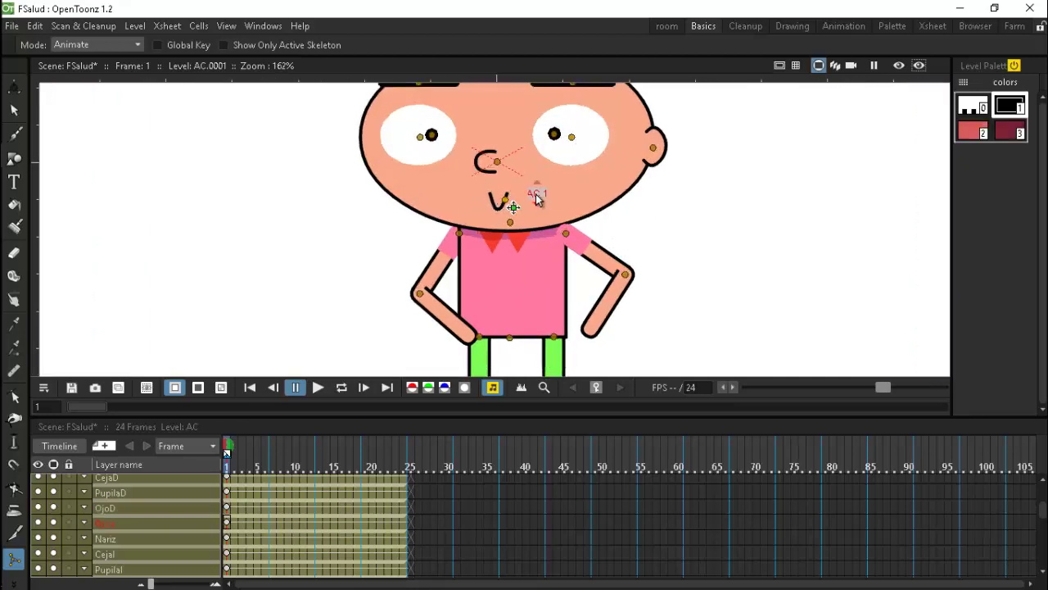
mouse_move(536, 193)
left_mouse_down()
mouse_move(538, 207)
mouse_move(553, 192)
mouse_move(546, 186)
left_mouse_up()
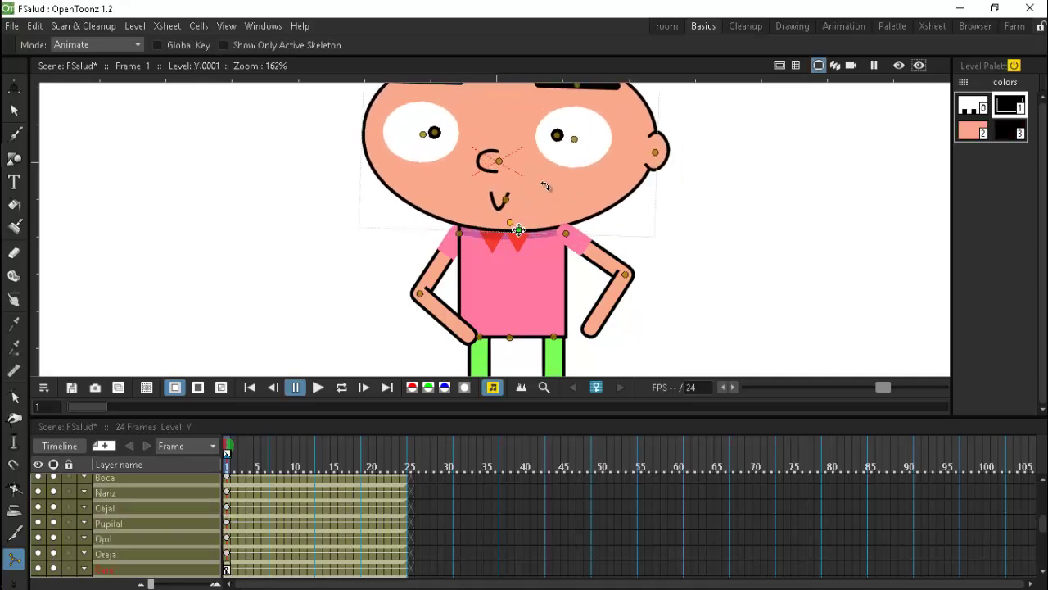
key("ctrl+z")
scroll(548, 180, "down", 6)
scroll(539, 150, "up", 2)
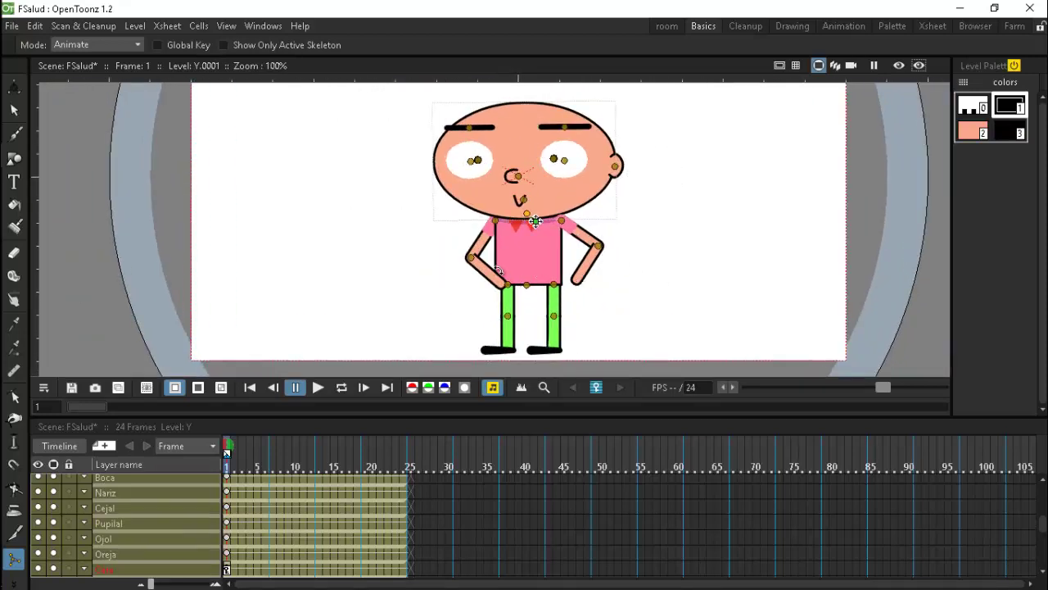
Step: Use Inverse Kinematics mode to swing BrazoD and AntebrazoD outward from the hip, and return to Animate mode
left_click(121, 44)
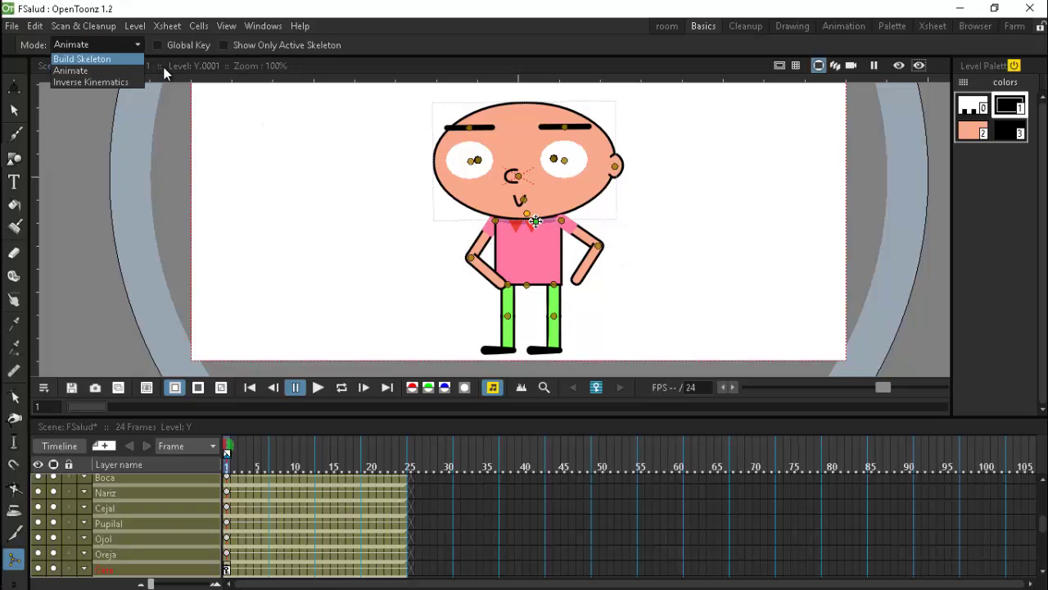
left_click(90, 79)
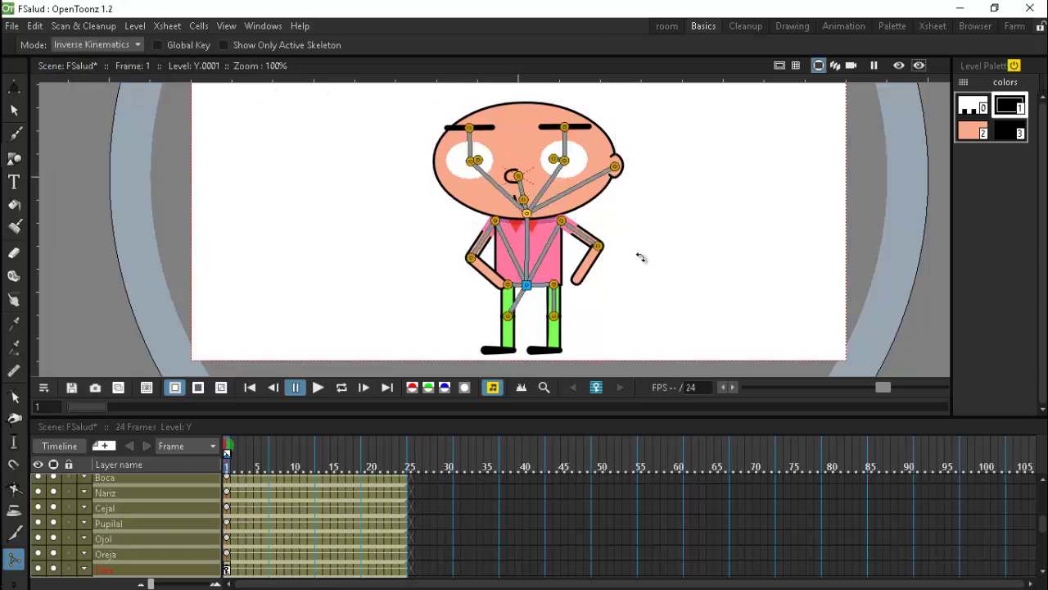
scroll(590, 286, "up", 2)
mouse_move(569, 279)
left_mouse_down()
mouse_move(615, 300)
mouse_move(692, 280)
mouse_move(674, 168)
mouse_move(684, 160)
mouse_move(550, 278)
mouse_move(601, 281)
mouse_move(560, 290)
left_mouse_up()
left_click_drag(605, 220, 631, 315)
left_click(97, 44)
left_click(82, 72)
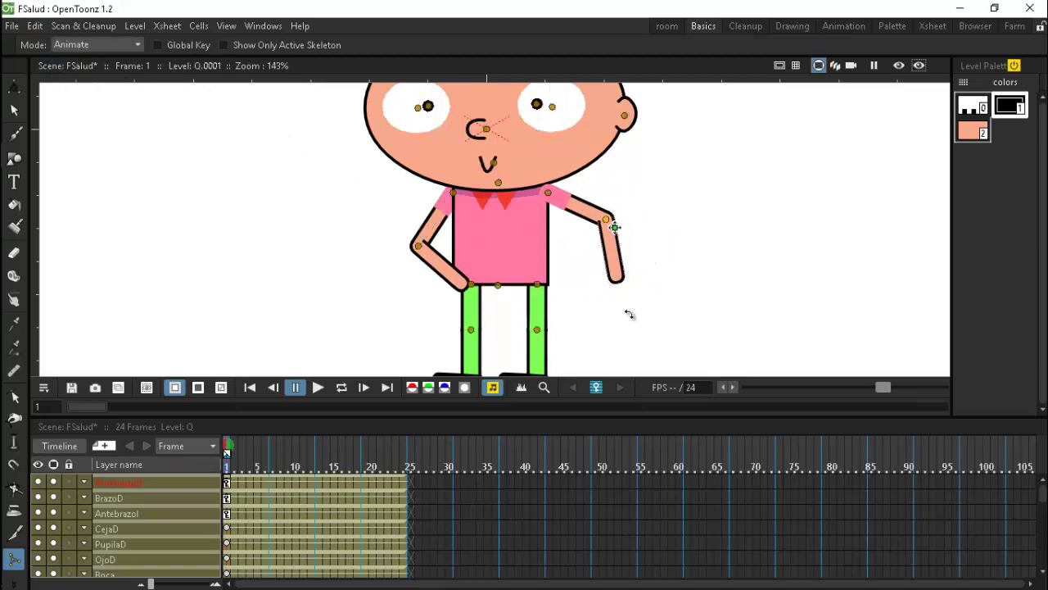
Step: Set the mode to Inverse Kinematics and pull the leg on the PiernaD side outward, bending its knee and leaning the torso
left_click(97, 44)
left_click(82, 82)
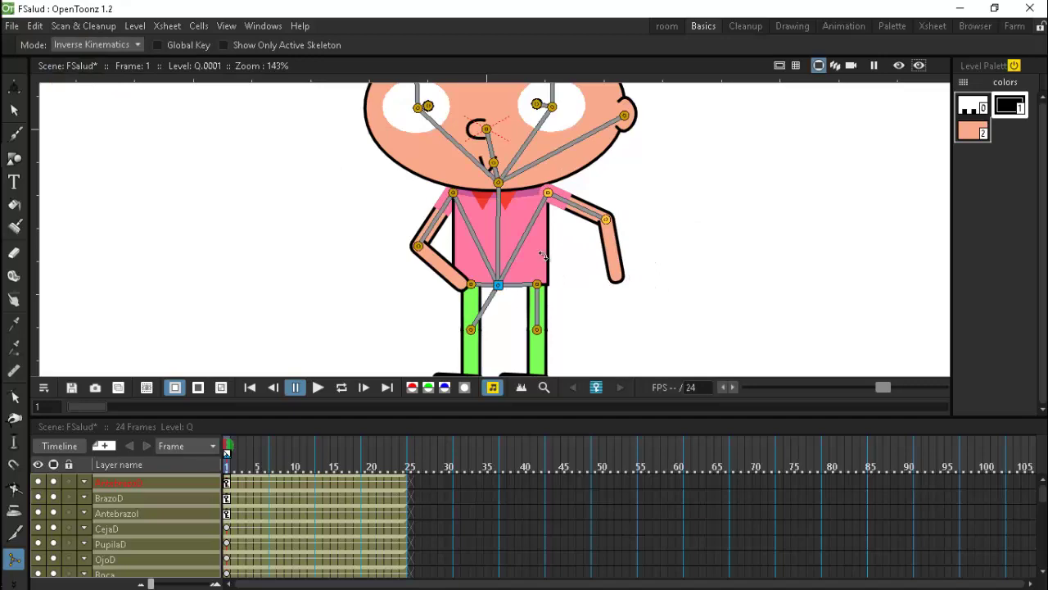
left_click_drag(549, 262, 580, 315)
scroll(565, 279, "down", 3)
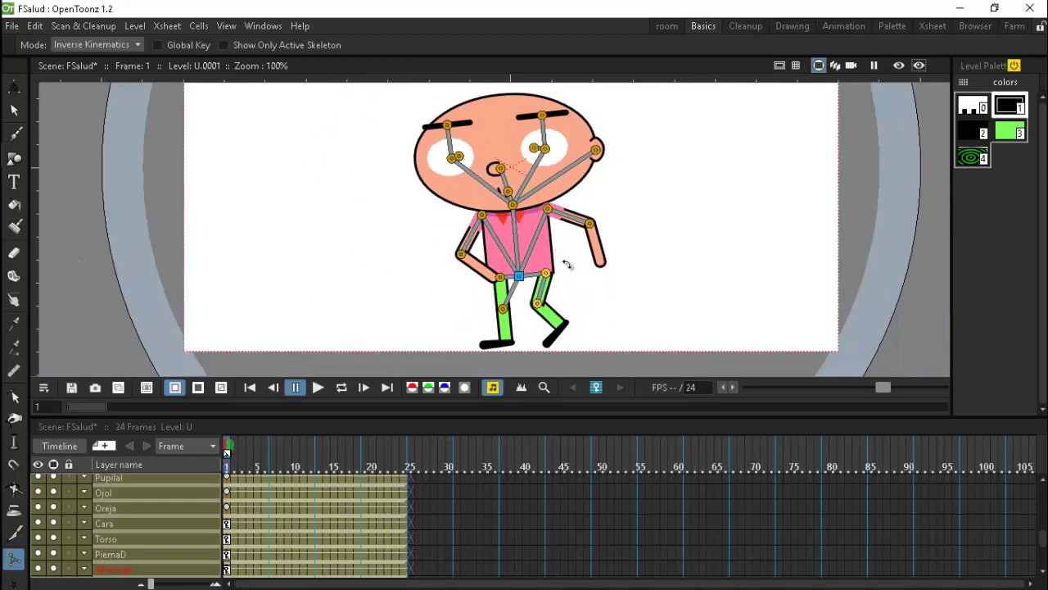
Step: Select OjoD and try its drawing selector in Inverse Kinematics mode
scroll(565, 274, "up", 1)
left_click(588, 157)
left_click_drag(593, 161, 615, 161)
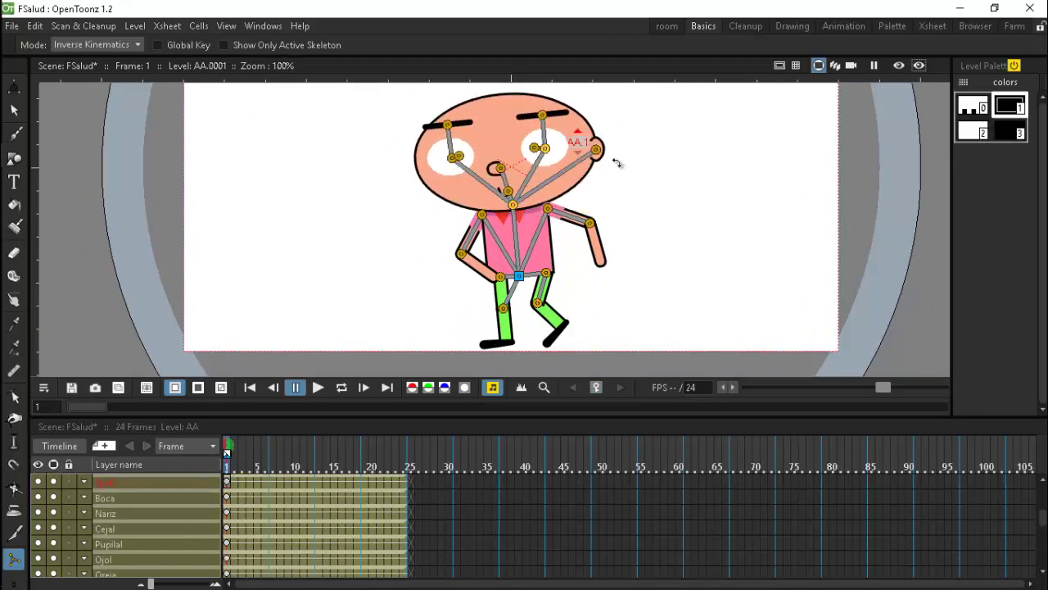